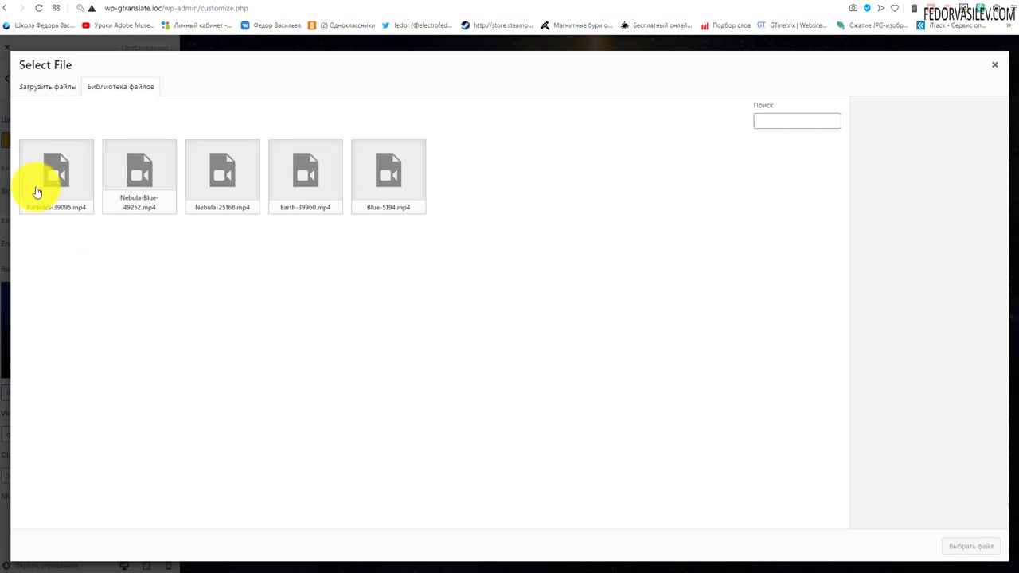
# - Choose Particles-39095.mp4 from the media library as the login page's background video
pyautogui.click(34, 186)
pyautogui.click(952, 546)
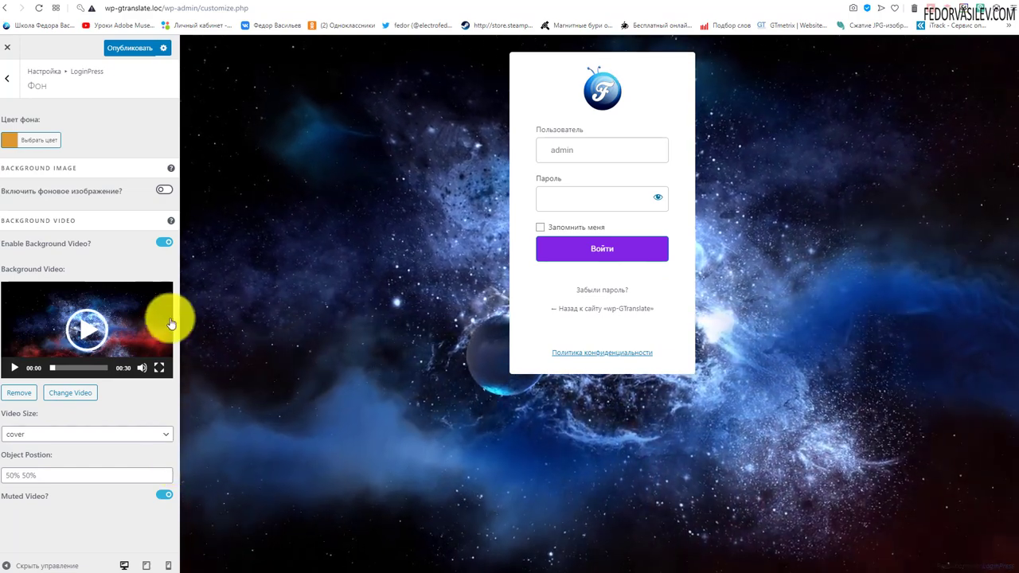
# - Disable the background video, enable the background image and try several pictures from the background gallery on the login page
pyautogui.click(164, 243)
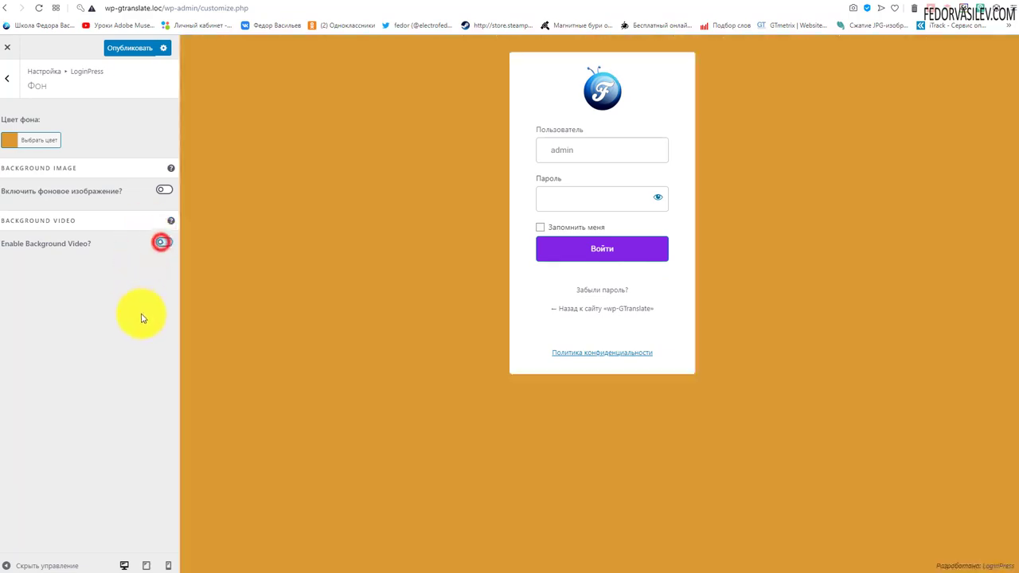
pyautogui.click(163, 190)
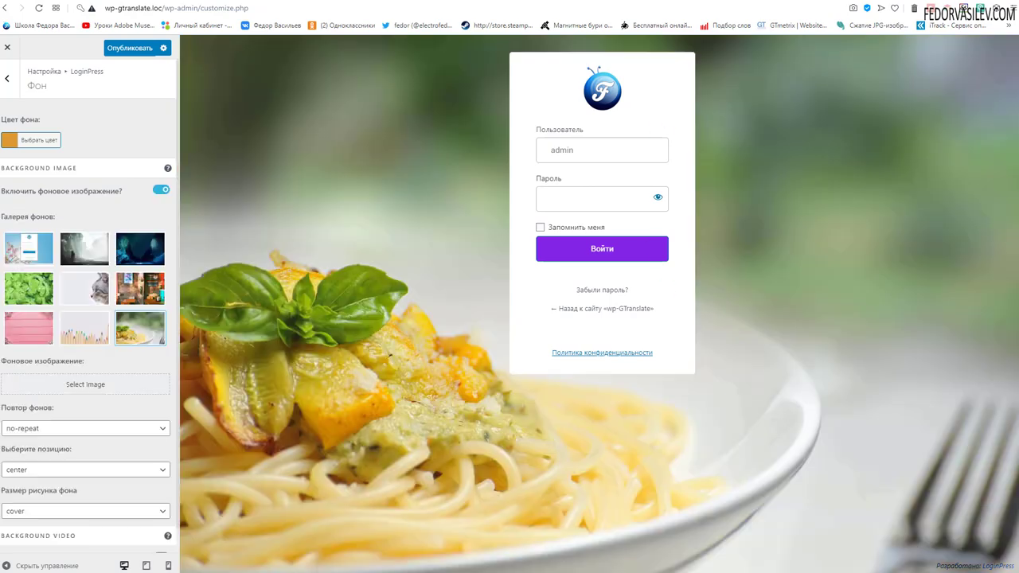
pyautogui.click(83, 249)
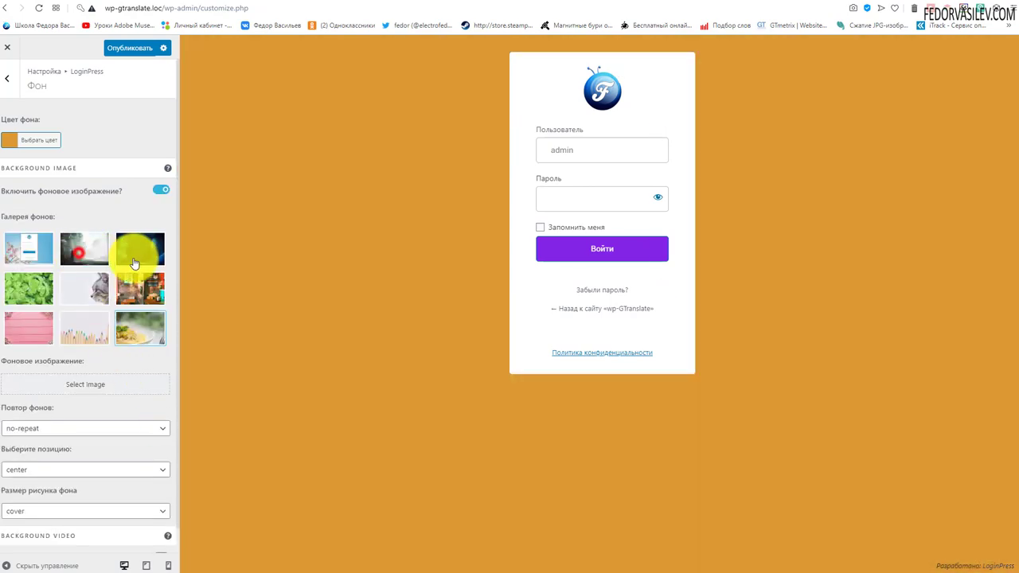
pyautogui.click(139, 250)
pyautogui.click(139, 288)
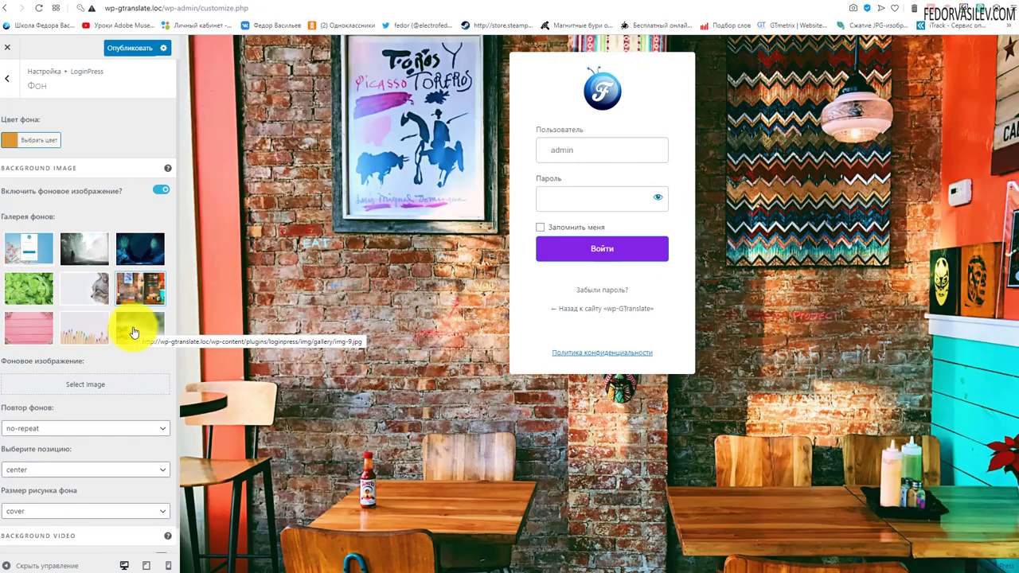
pyautogui.click(134, 333)
pyautogui.click(73, 331)
pyautogui.click(80, 301)
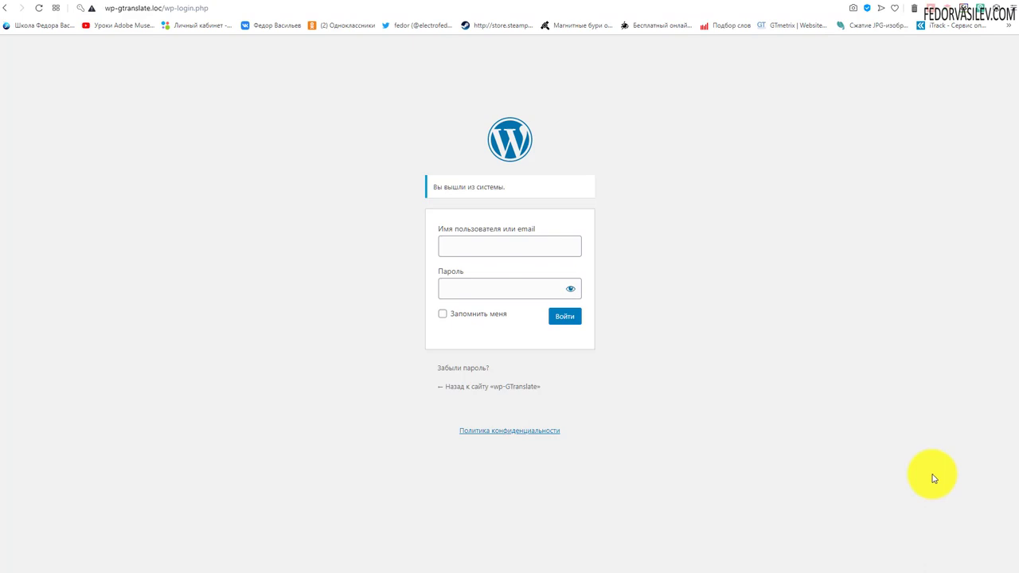
# - Log in to the site's admin area by filling in the saved username and account password
pyautogui.click(483, 249)
pyautogui.click(482, 272)
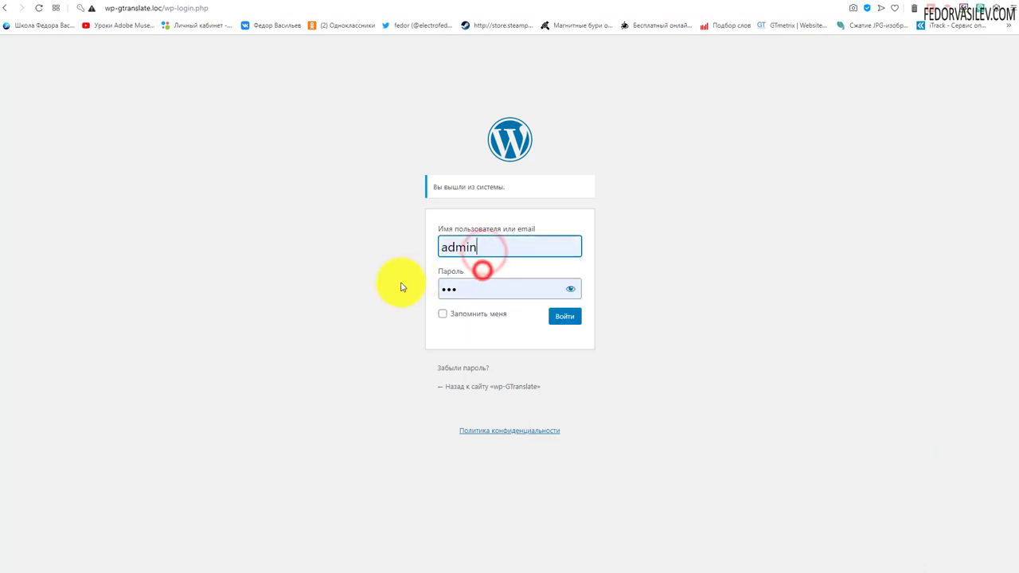
pyautogui.click(550, 325)
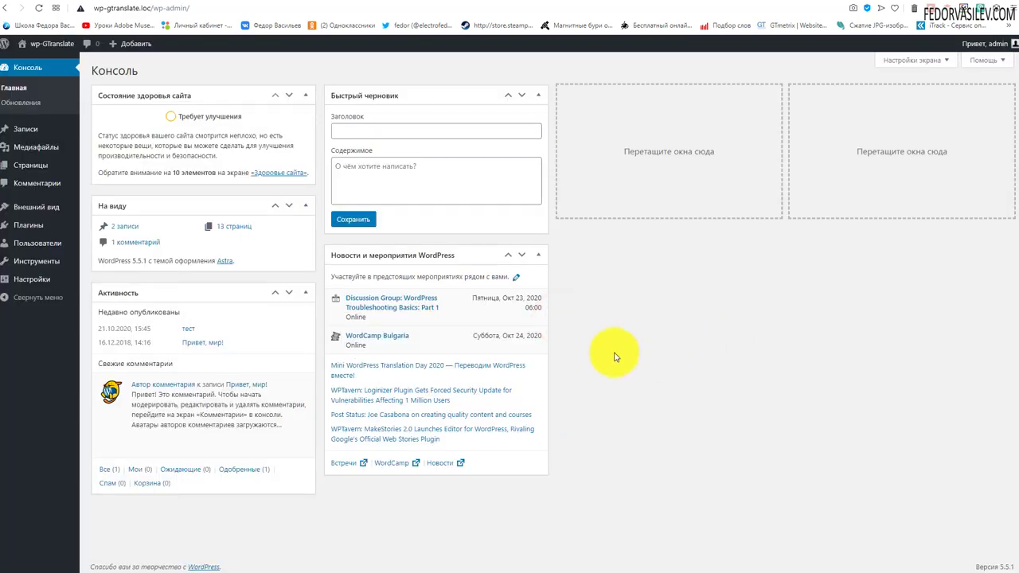
# - Activate the Custom Login Page Customizer | LoginPress plugin from the LoginPress plugin search results
pyautogui.click(120, 248)
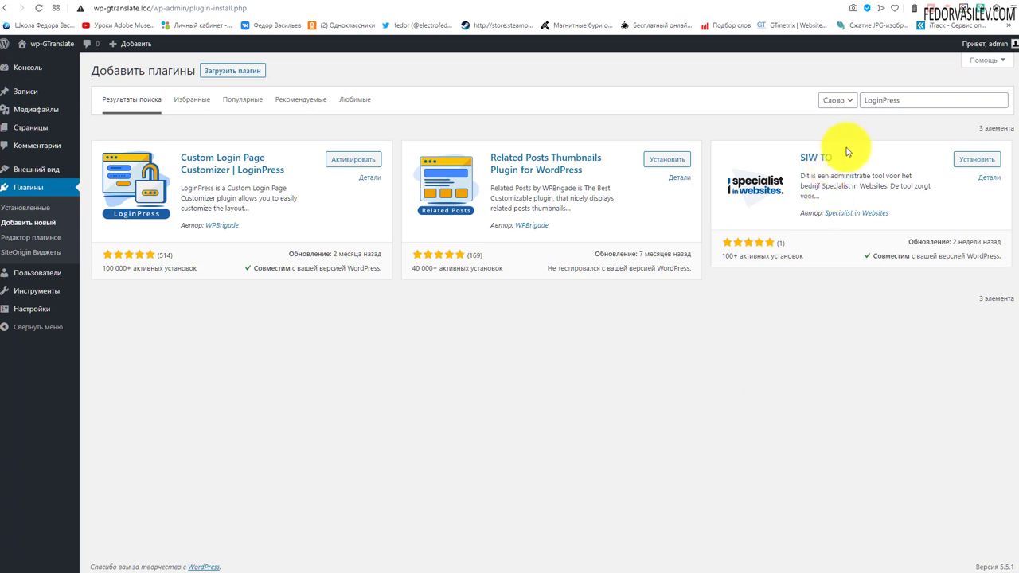
pyautogui.doubleClick(913, 101)
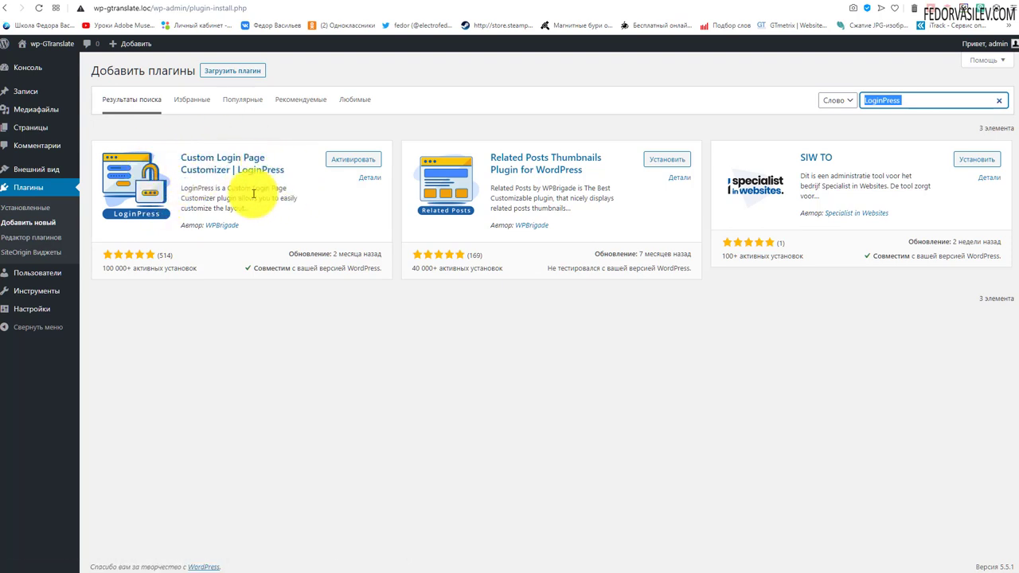
pyautogui.click(352, 159)
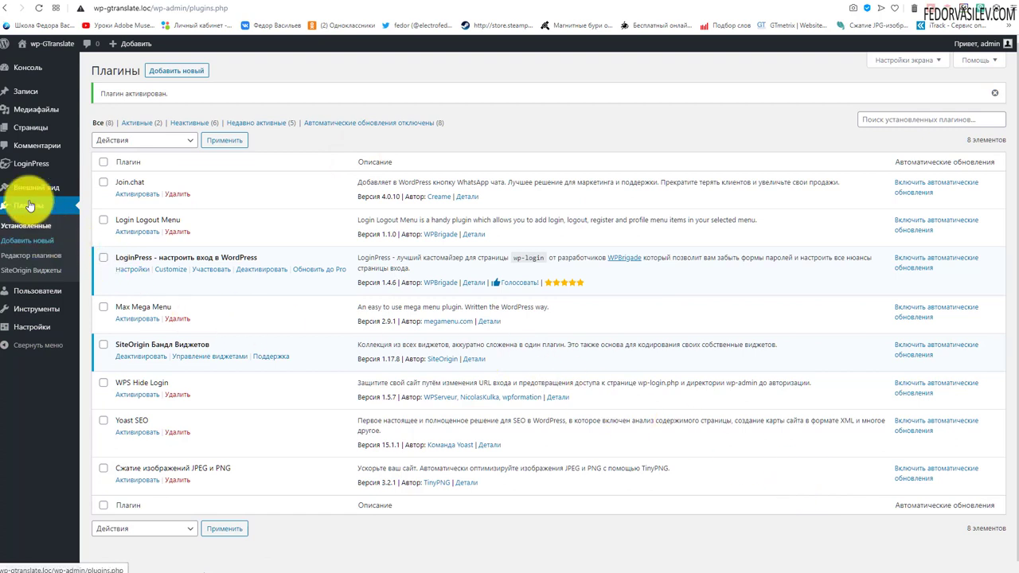
# - Open the LoginPress settings and review the session expiry, Auto Remember Me and login order options, keeping Only Username selected
pyautogui.moveTo(26, 171)
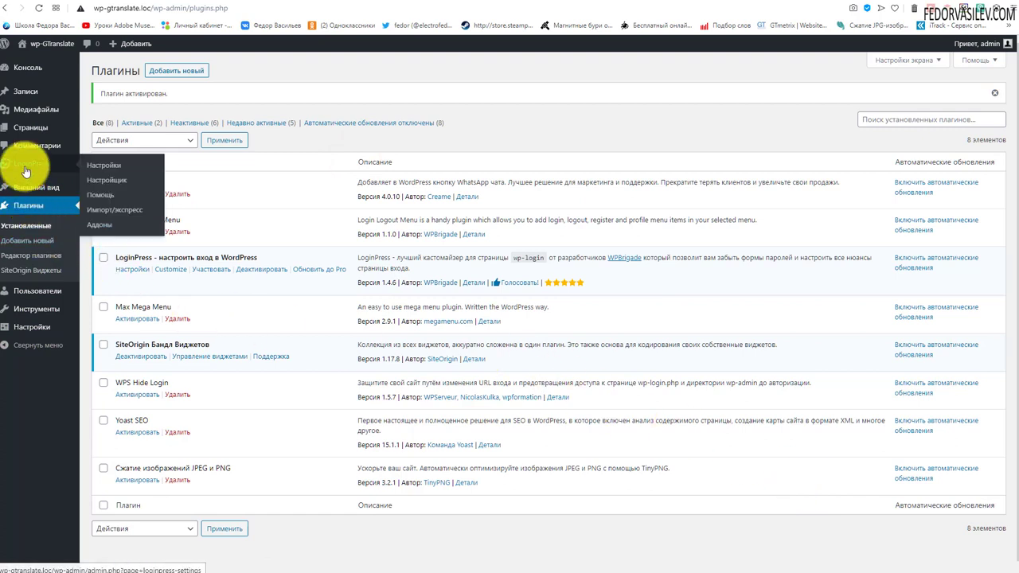
pyautogui.click(95, 165)
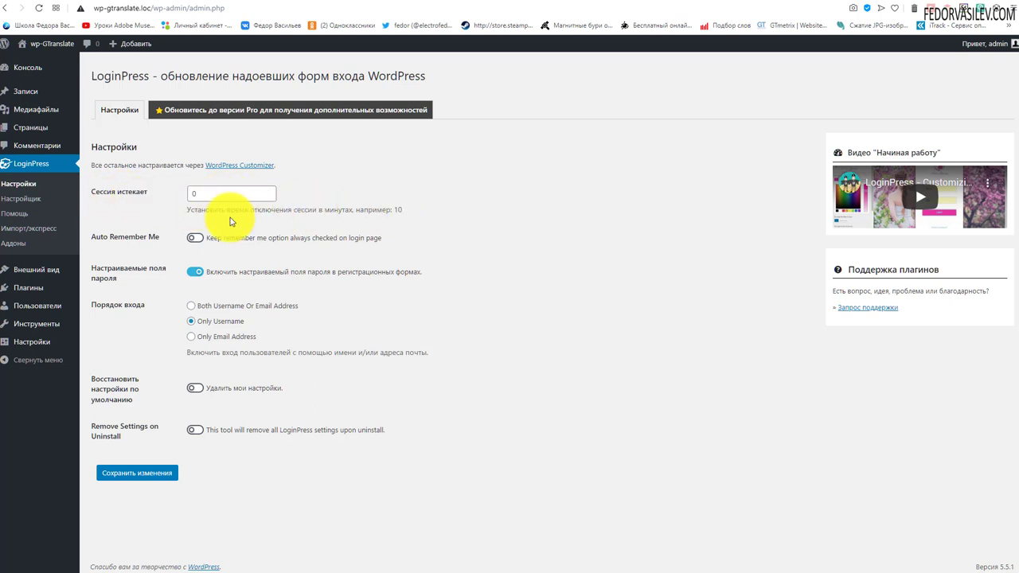
pyautogui.click(199, 199)
pyautogui.click(353, 192)
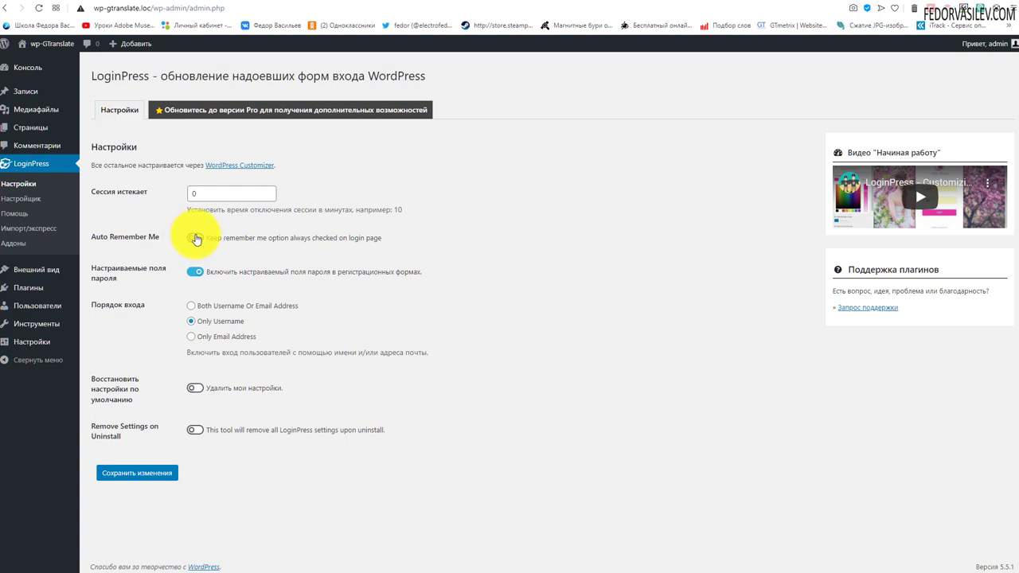
pyautogui.click(201, 240)
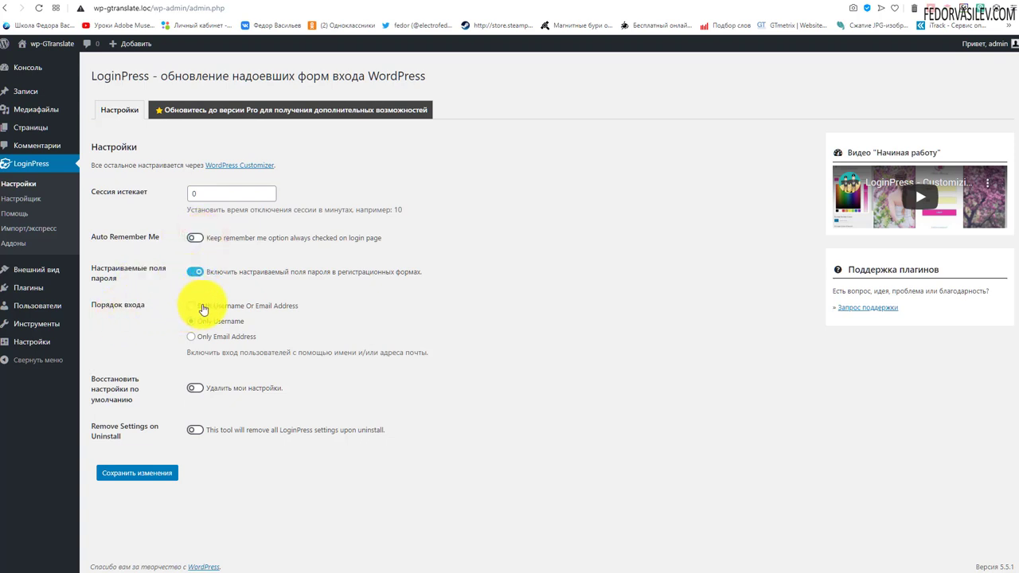
pyautogui.click(191, 321)
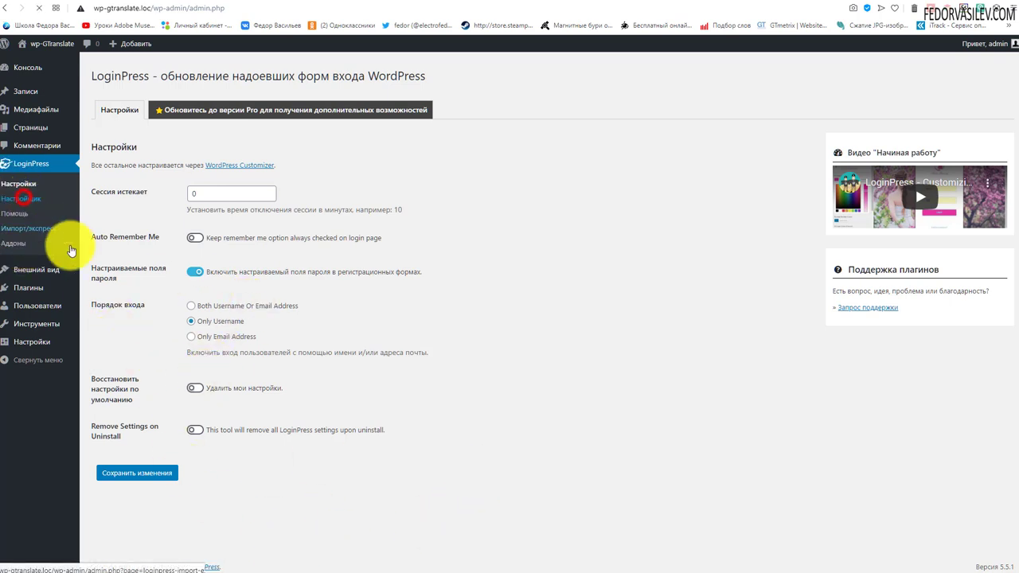
# - View the LoginPress customizer, close it, and open the plugin's import/export page
pyautogui.click(20, 198)
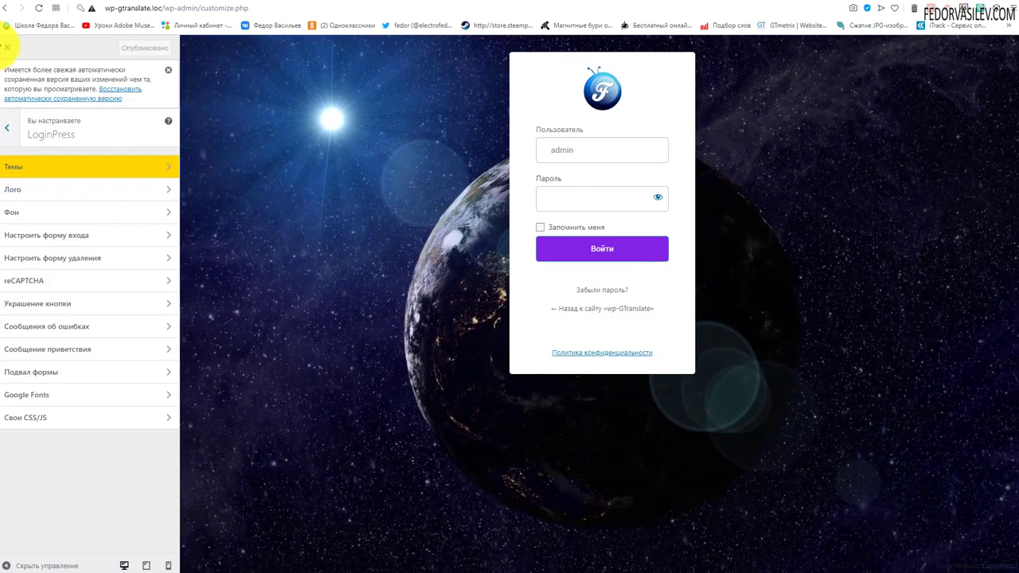
pyautogui.click(8, 48)
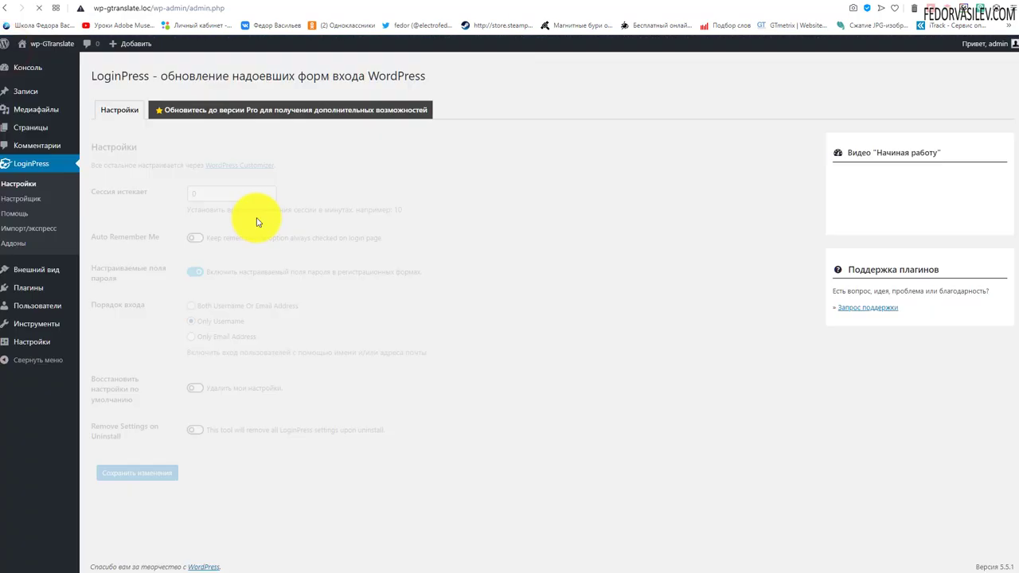
pyautogui.click(22, 228)
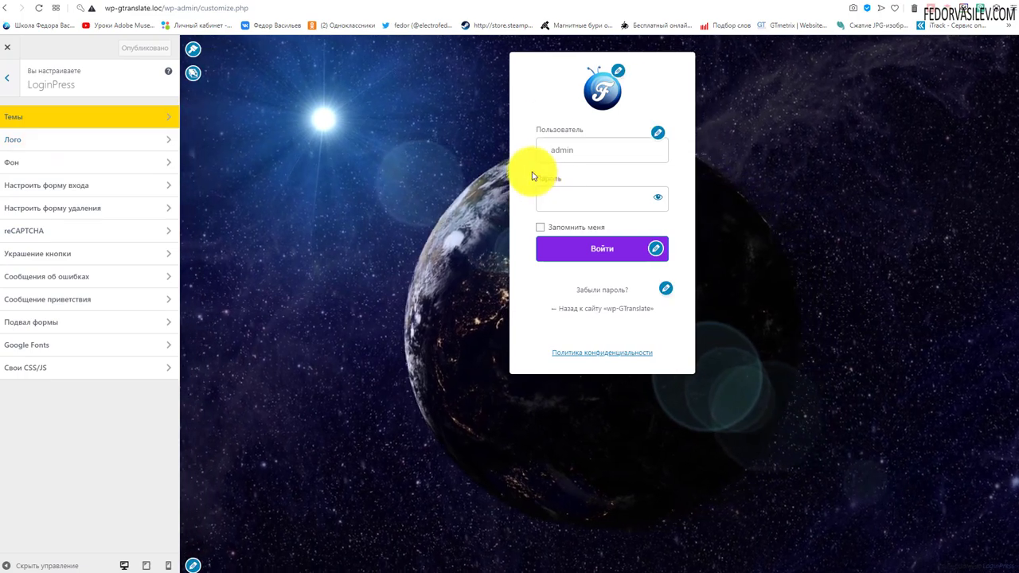
# - Browse the LoginPress theme gallery in the customizer to its end, keep the Default theme and return to the section list
pyautogui.click(165, 116)
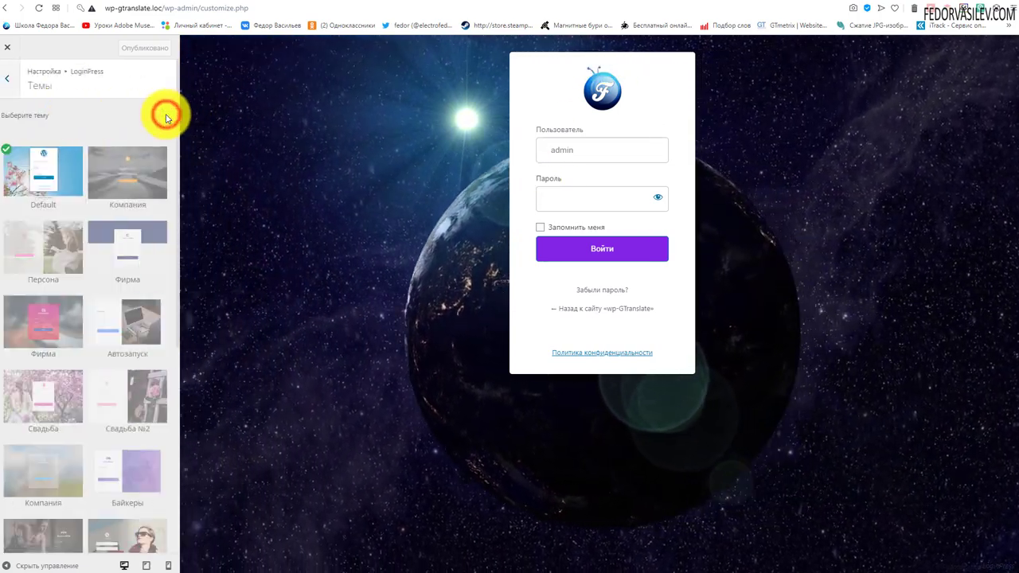
pyautogui.click(10, 87)
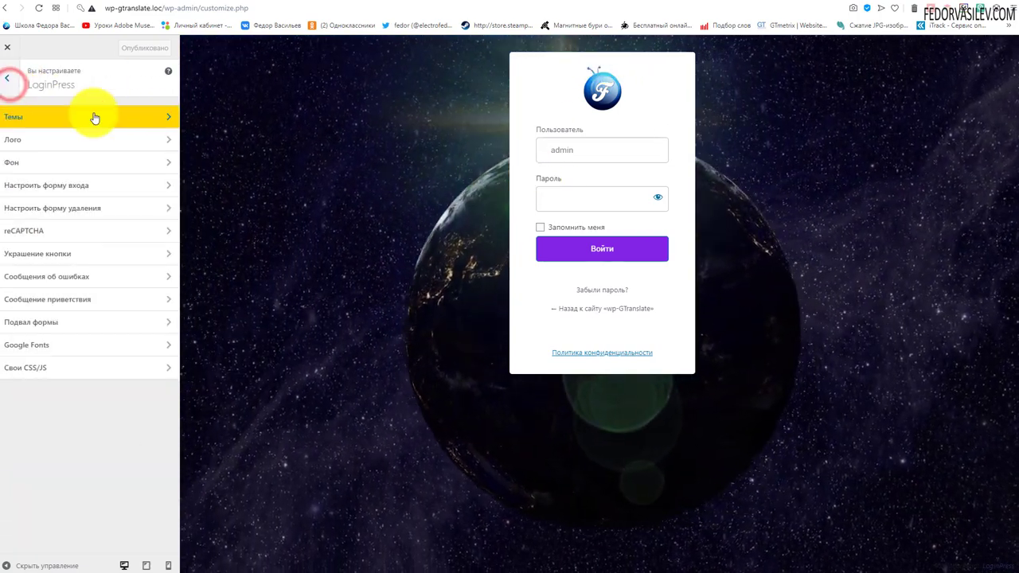
pyautogui.click(167, 118)
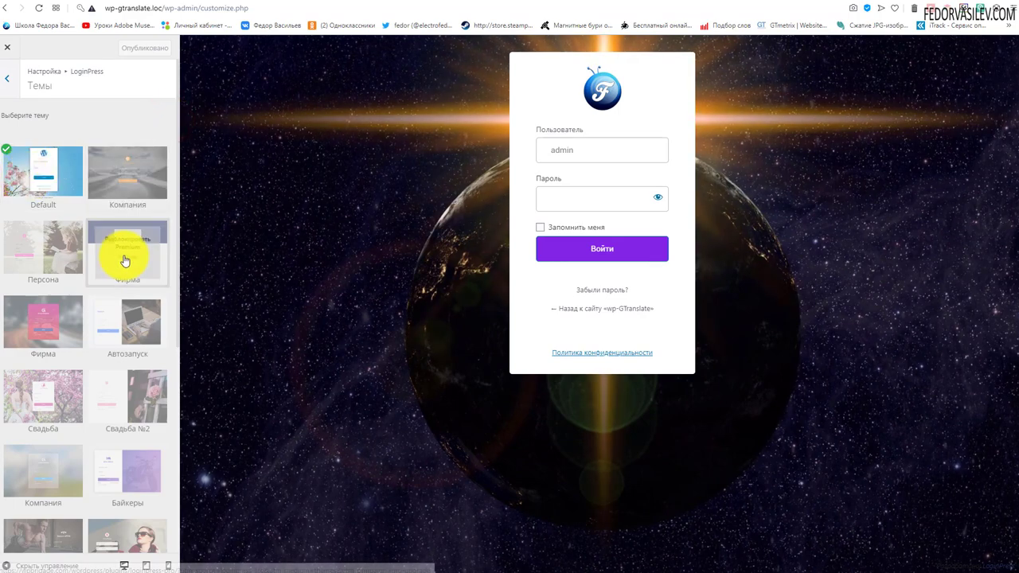
pyautogui.scroll(-3, 33, 406)
pyautogui.scroll(-2, 33, 406)
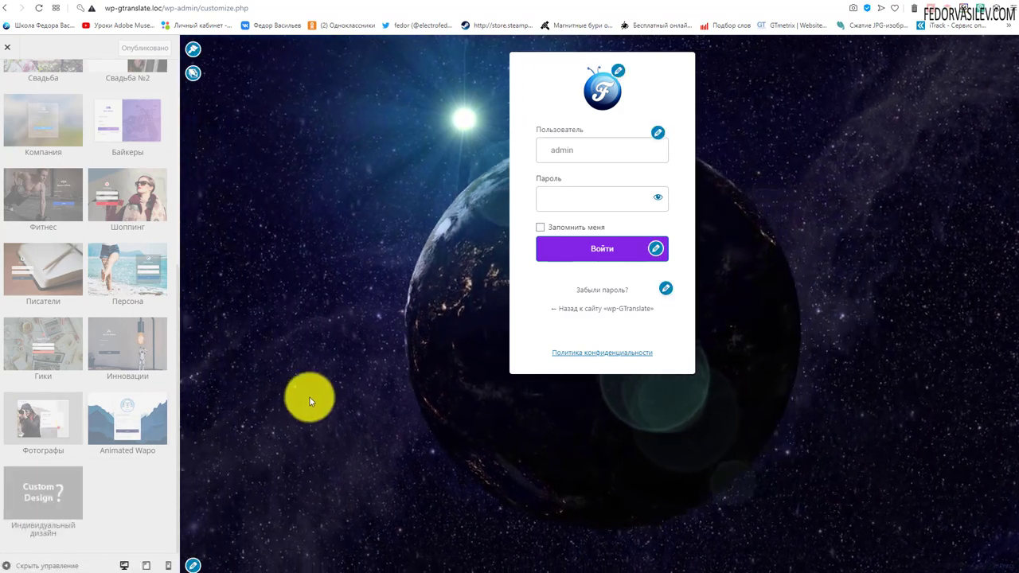
pyautogui.scroll(5, 72, 307)
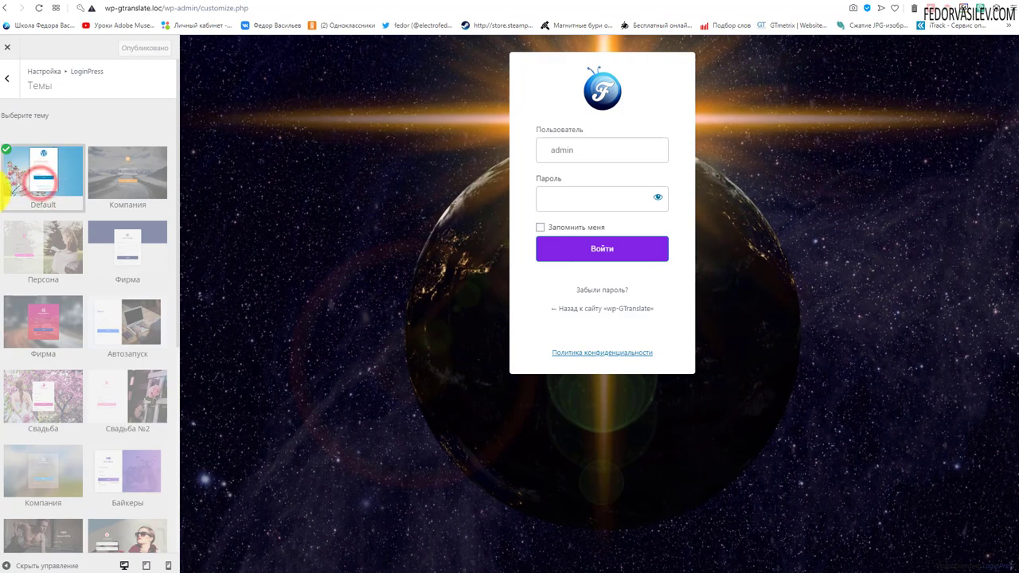
pyautogui.click(10, 81)
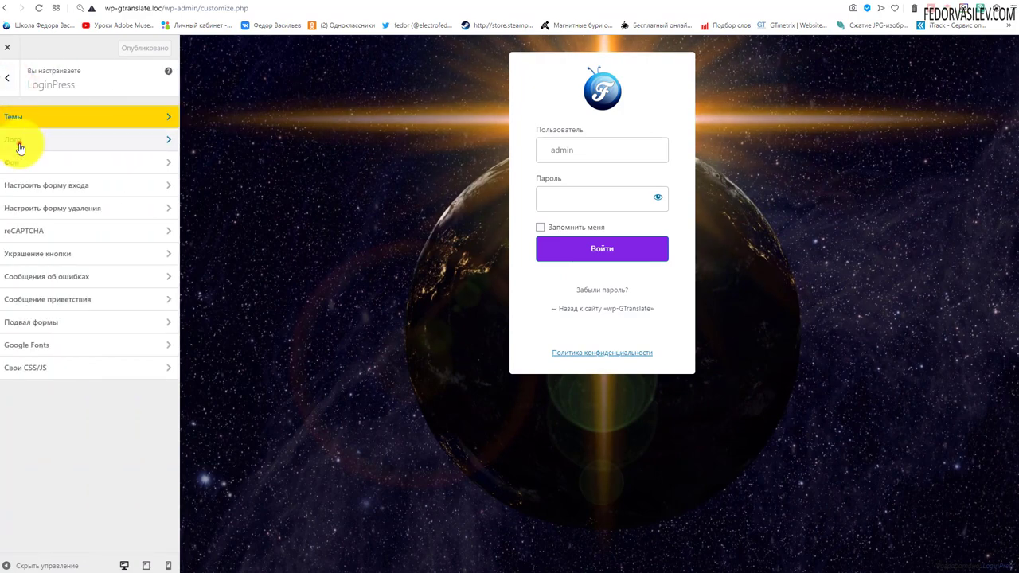
# - Open the logo settings and try disabling the login page logo, restoring it again
pyautogui.click(20, 143)
pyautogui.click(161, 142)
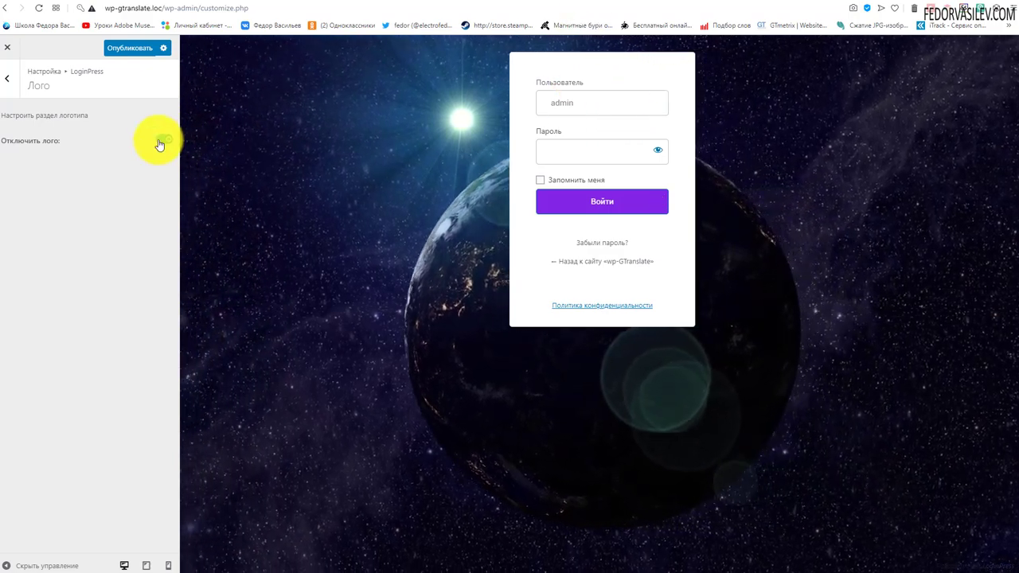
pyautogui.click(160, 143)
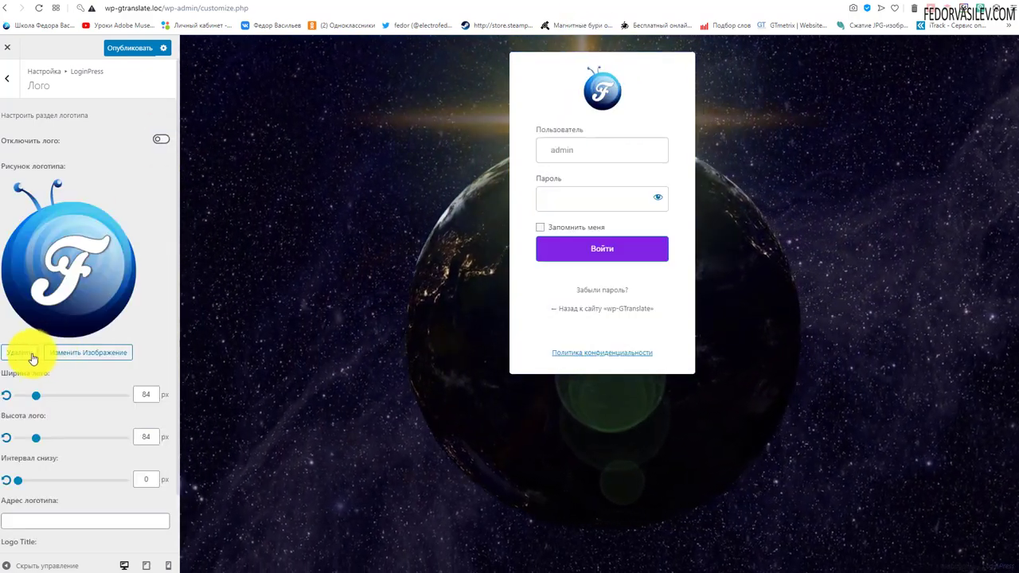
# - Remove the logo image, choose 5.png from the media library instead, and set the logo width to 80 px
pyautogui.click(19, 355)
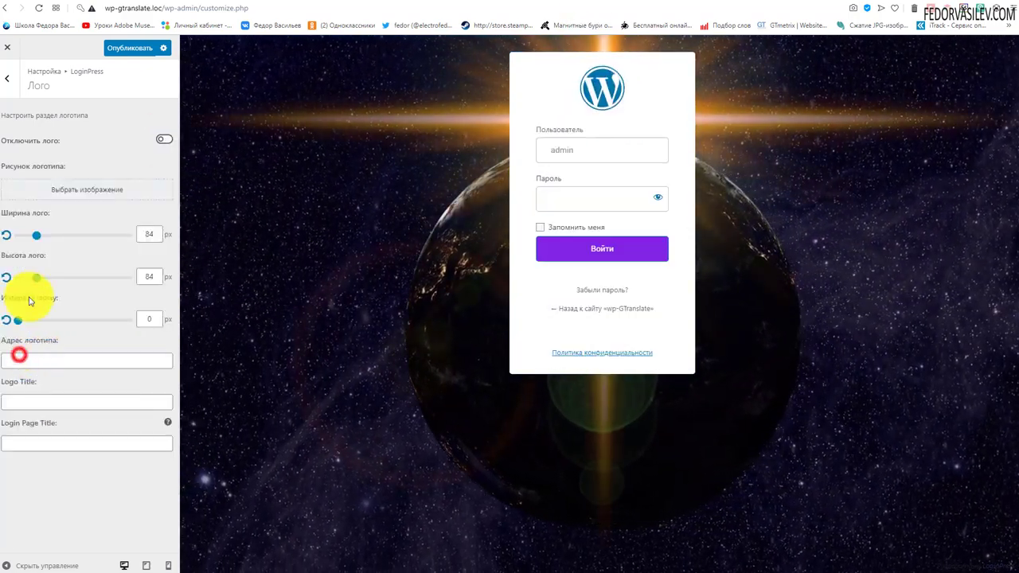
pyautogui.click(59, 195)
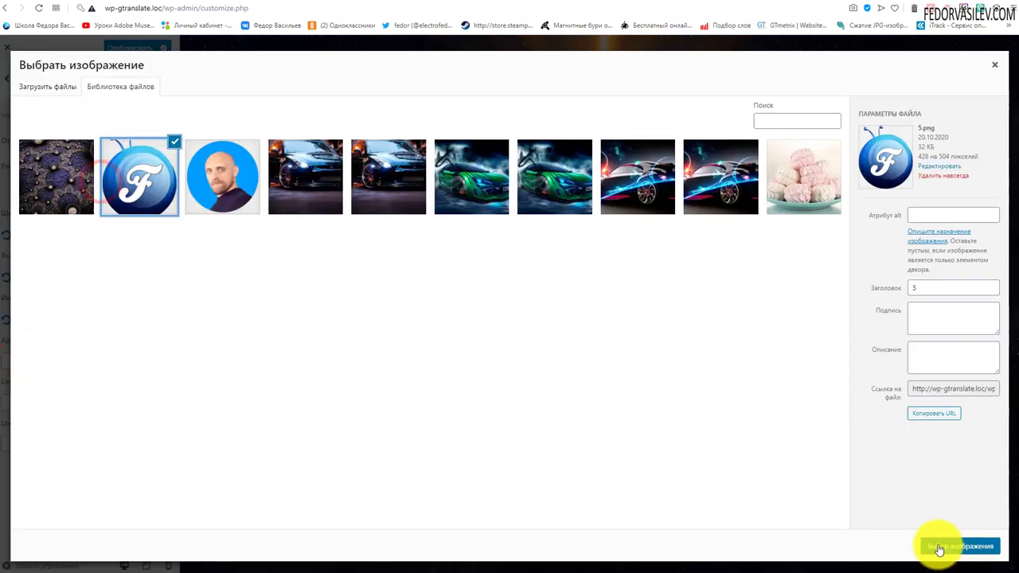
pyautogui.click(939, 548)
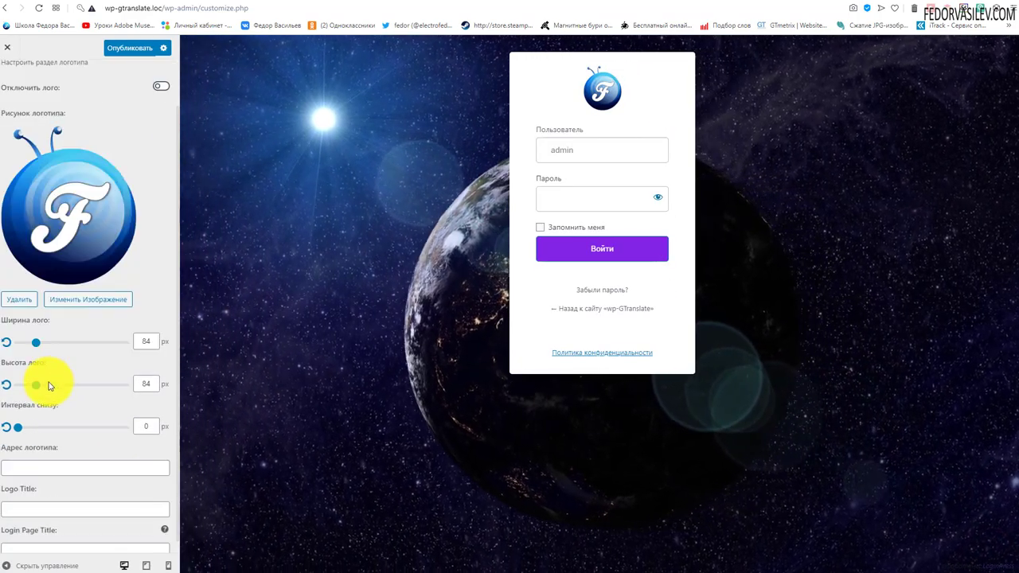
pyautogui.moveTo(37, 331)
pyautogui.mouseDown()
pyautogui.moveTo(25, 332)
pyautogui.moveTo(35, 332)
pyautogui.mouseUp()
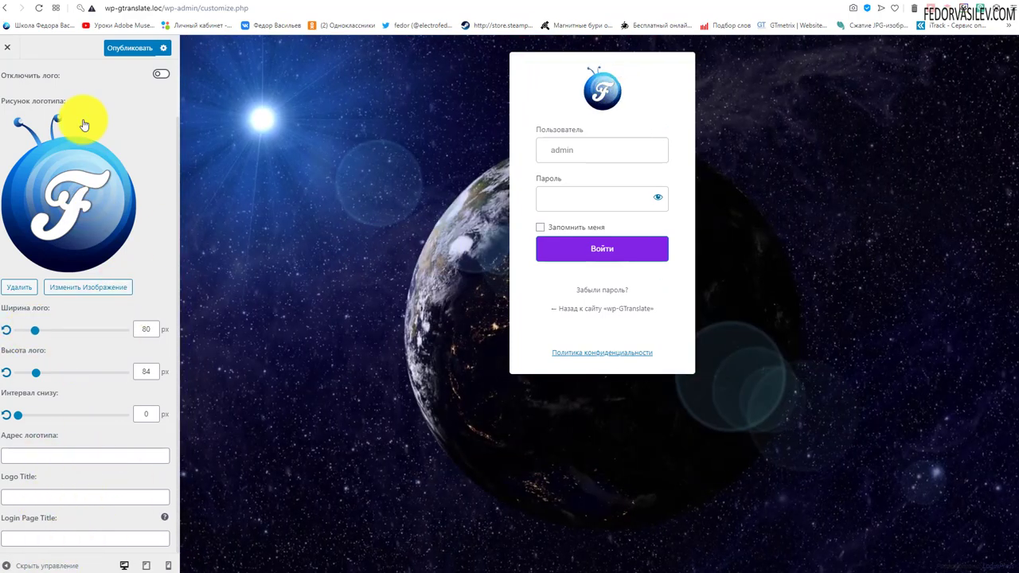
pyautogui.press('Escape')
# - In the background settings, disable the background video and set the background color to #1c567c
pyautogui.click(23, 164)
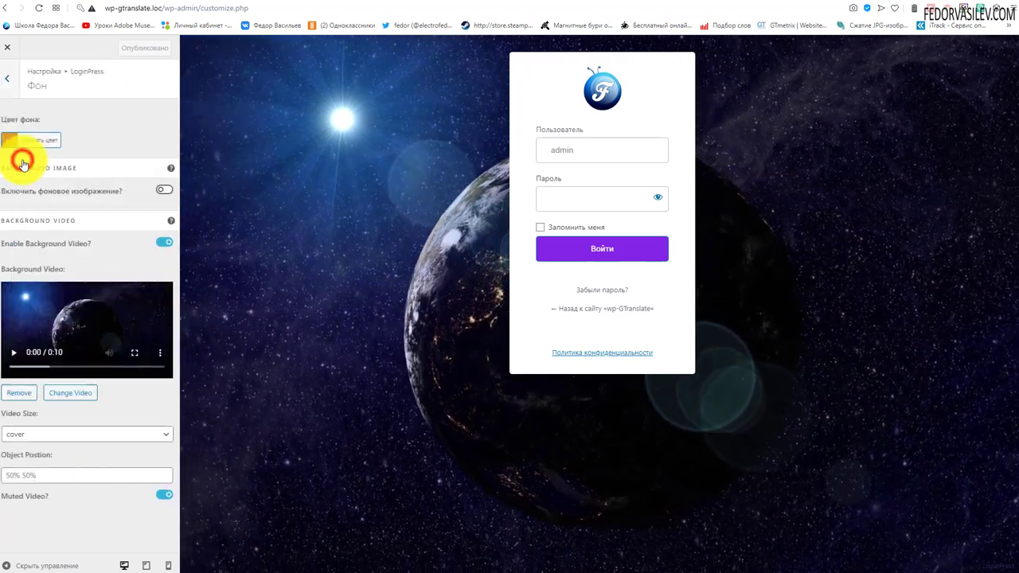
pyautogui.click(162, 243)
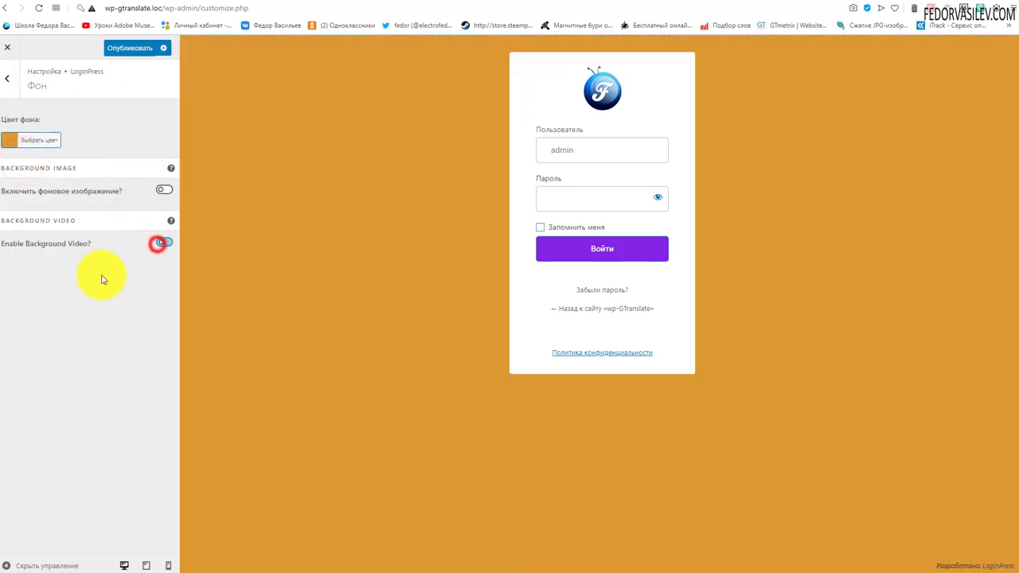
pyautogui.click(14, 141)
pyautogui.click(62, 209)
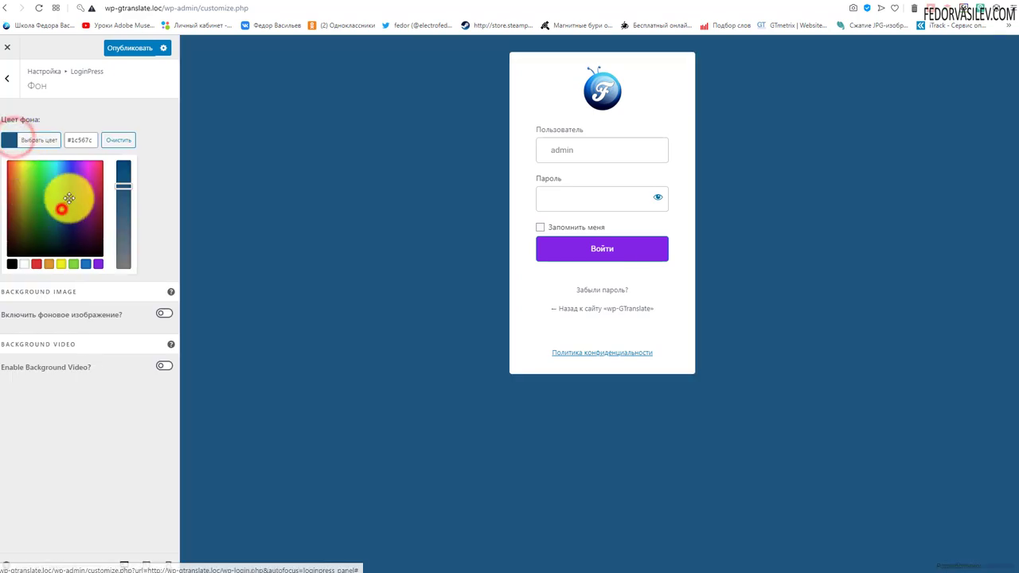
# - Clear the custom background color of the login page
pyautogui.click(70, 111)
pyautogui.click(38, 141)
pyautogui.click(120, 140)
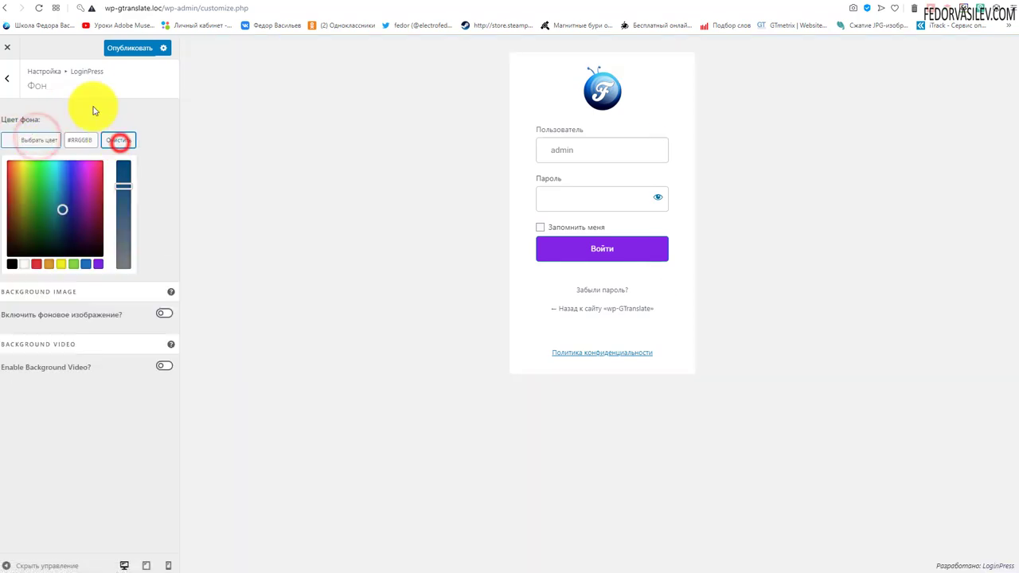
# - Enable the background image, try several gallery pictures, look into the media library, and disable the background image again
pyautogui.click(93, 125)
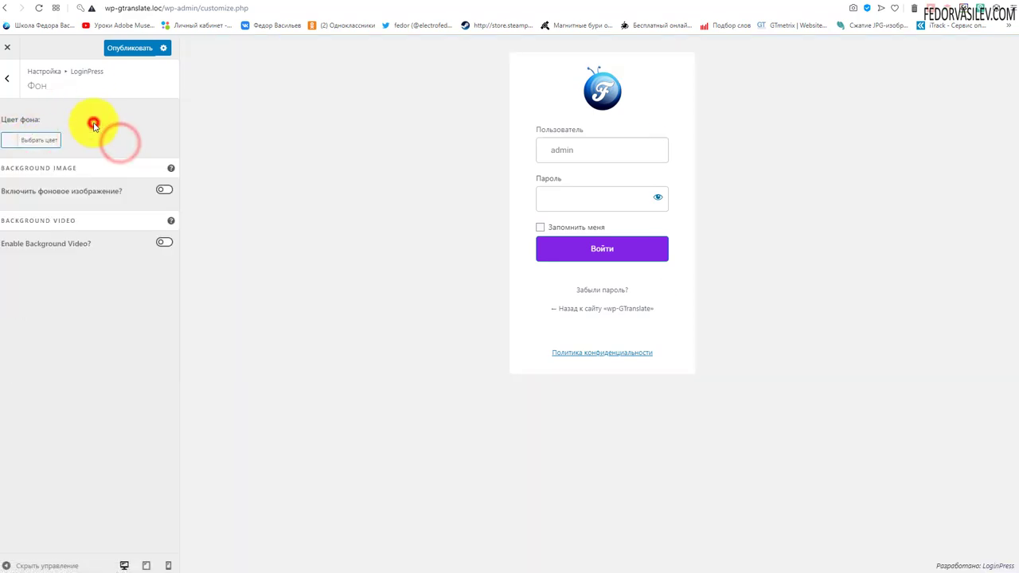
pyautogui.click(164, 194)
pyautogui.click(75, 251)
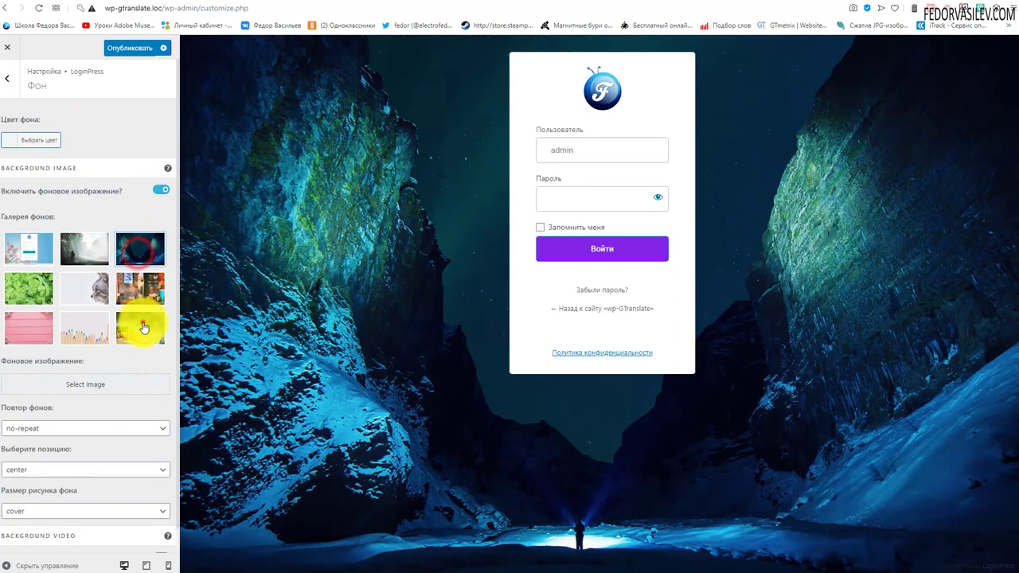
pyautogui.click(141, 326)
pyautogui.click(98, 340)
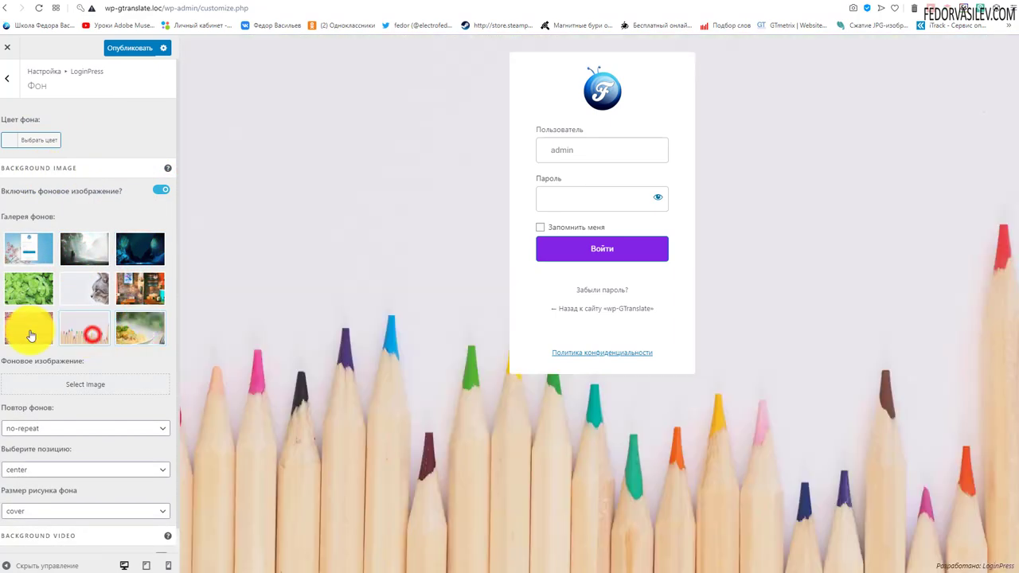
pyautogui.click(30, 333)
pyautogui.click(78, 387)
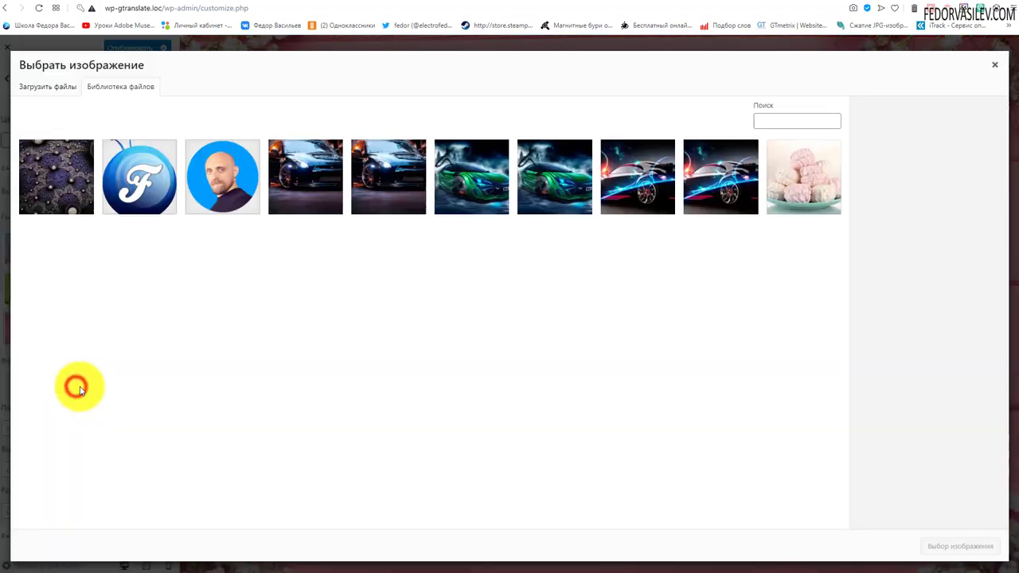
pyautogui.click(991, 69)
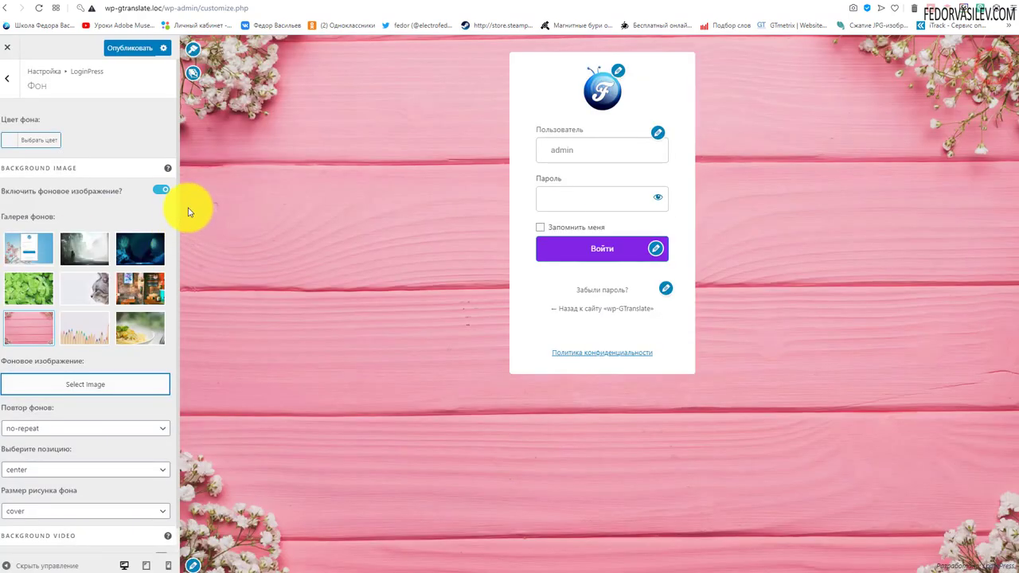
pyautogui.click(163, 191)
# - Enable the background video, remove the current clip, and select Earth-39960.mp4 from the media library instead
pyautogui.click(165, 243)
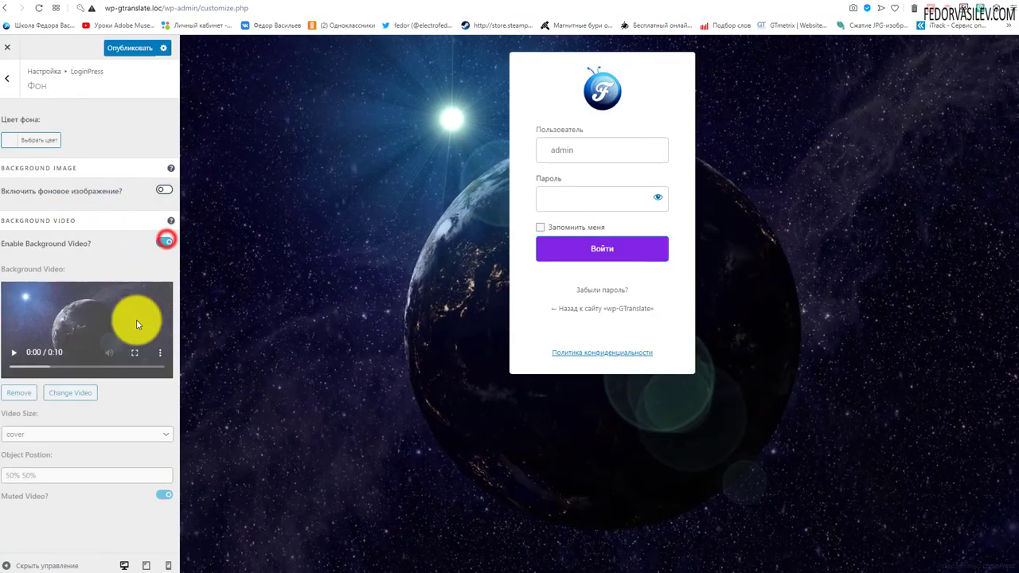
pyautogui.click(20, 394)
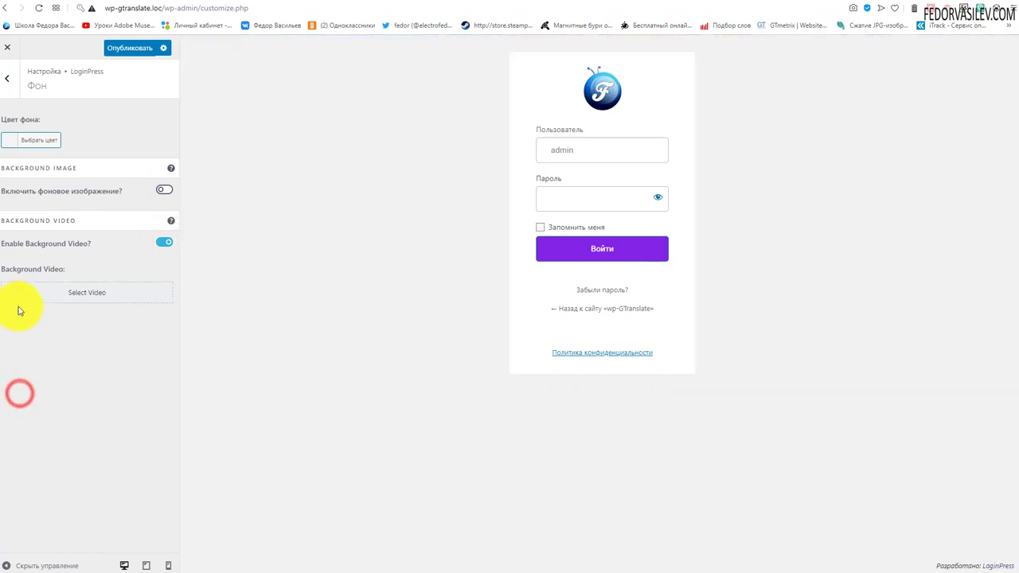
pyautogui.click(49, 293)
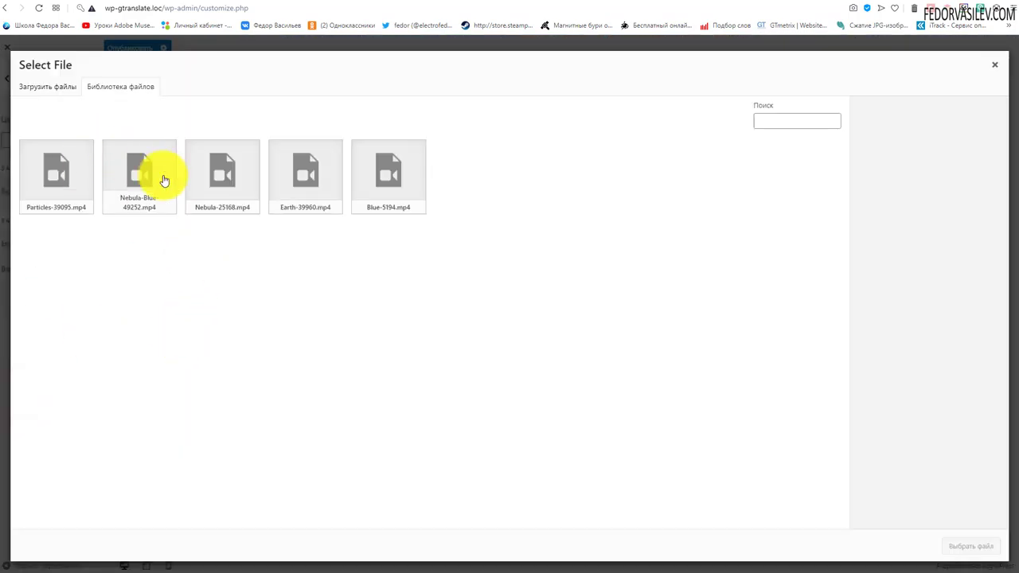
pyautogui.click(226, 179)
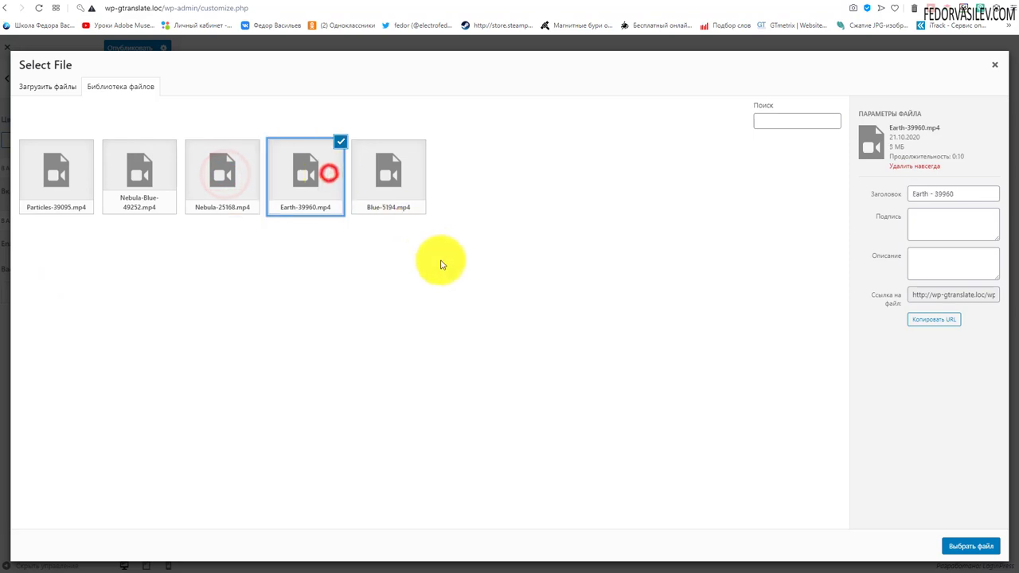
pyautogui.click(970, 551)
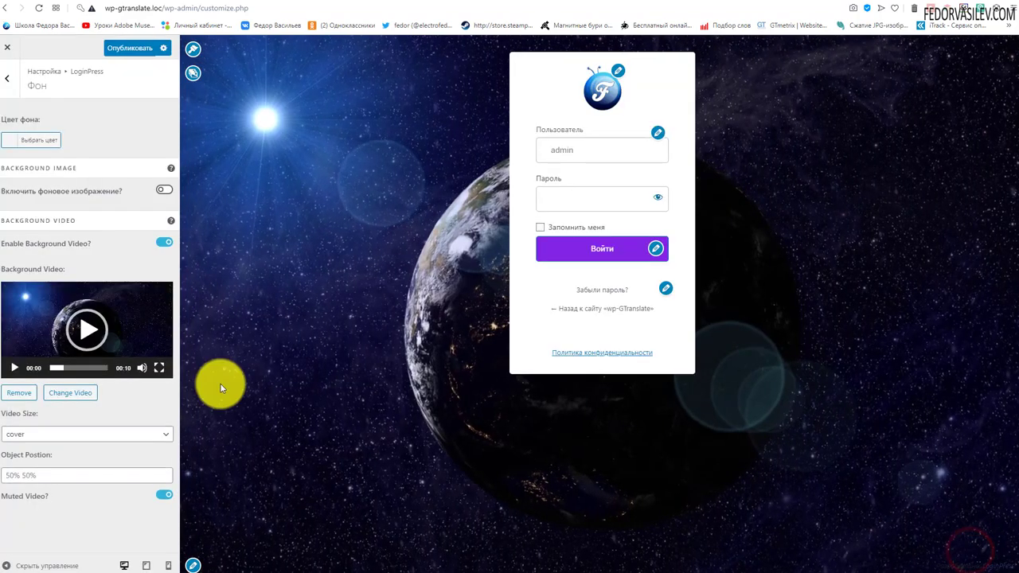
# - Change the background video to Blue-5194.mp4 and leave the background settings
pyautogui.click(59, 398)
pyautogui.click(398, 195)
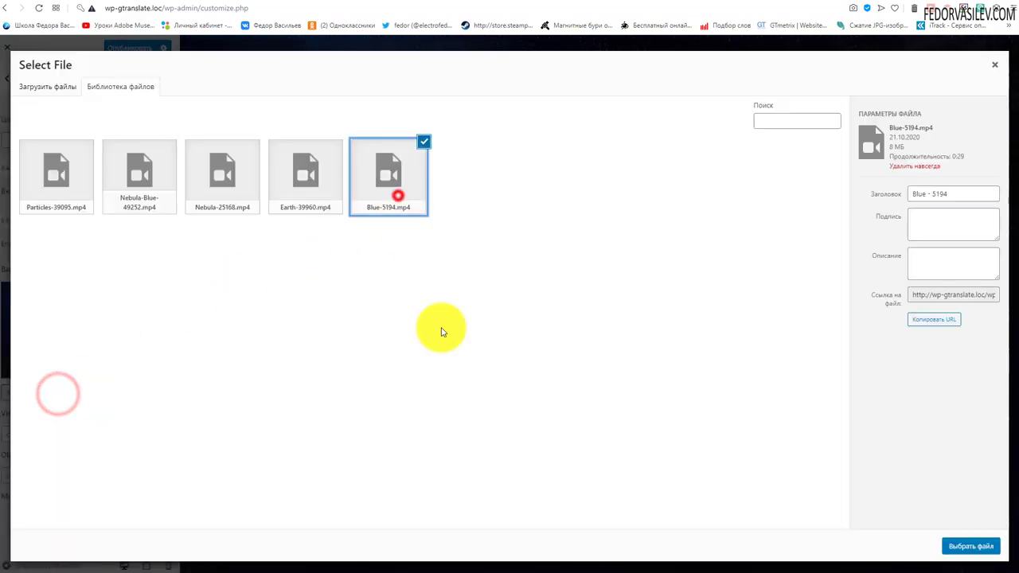
pyautogui.click(941, 546)
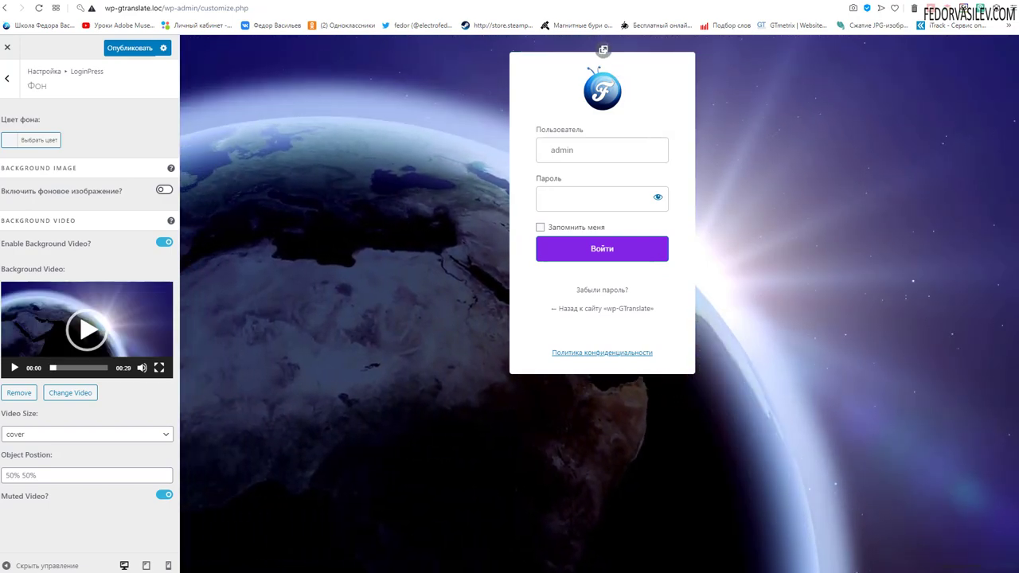
pyautogui.press('Escape')
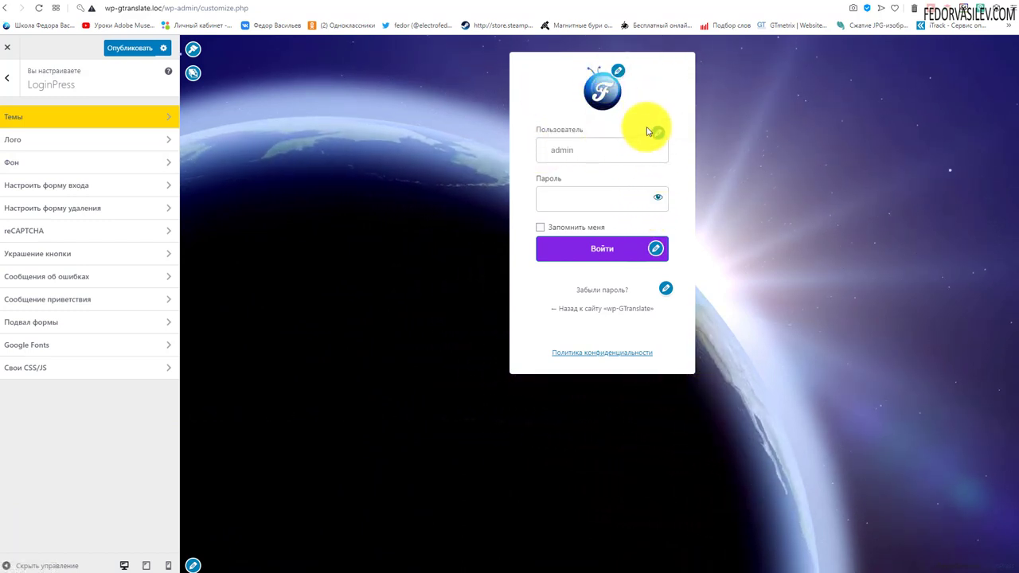
# - In the login button's styling, set the button color to the blue preset and the hover color to green #81d742
pyautogui.click(655, 250)
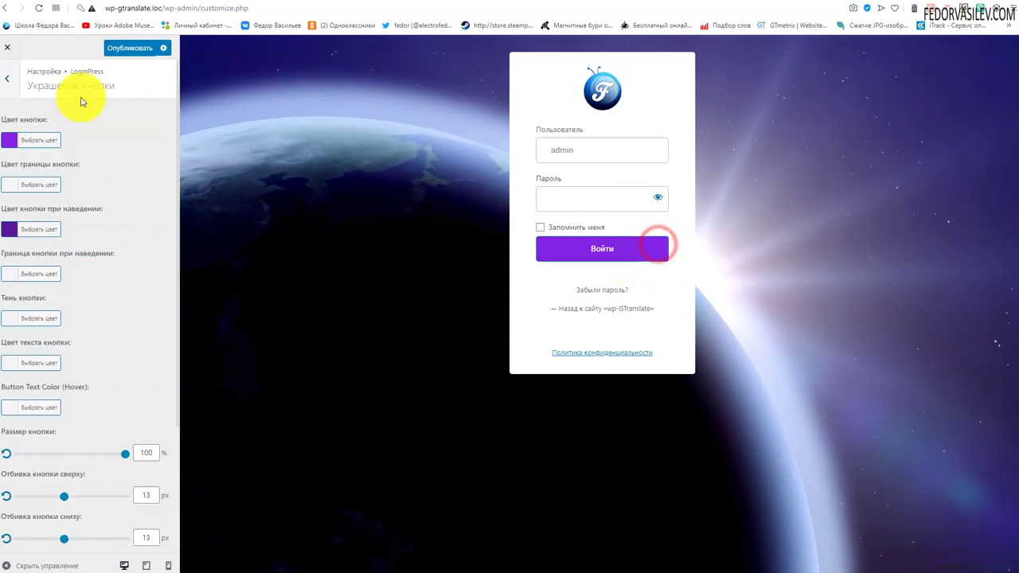
pyautogui.click(9, 140)
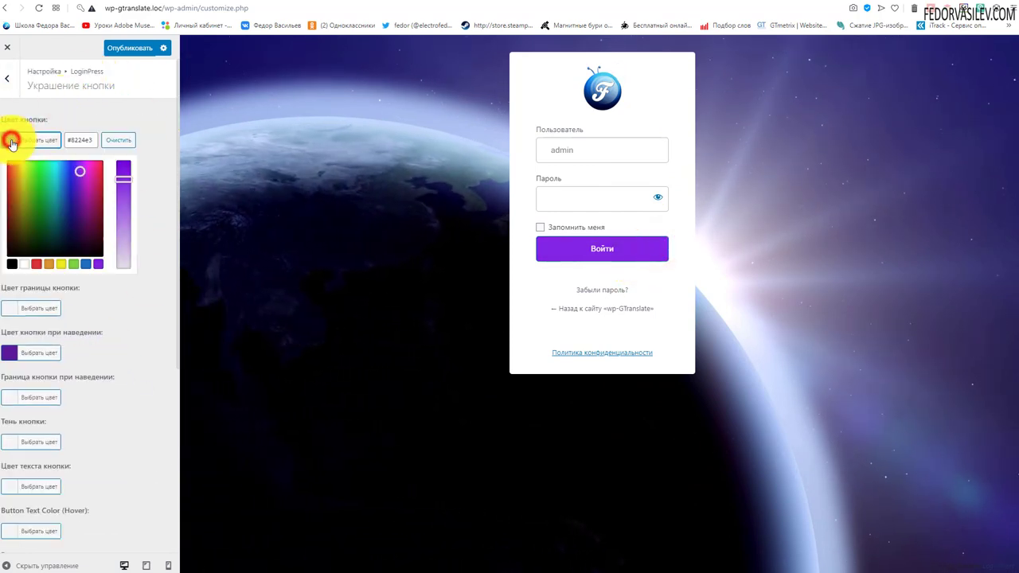
pyautogui.click(86, 265)
pyautogui.click(141, 297)
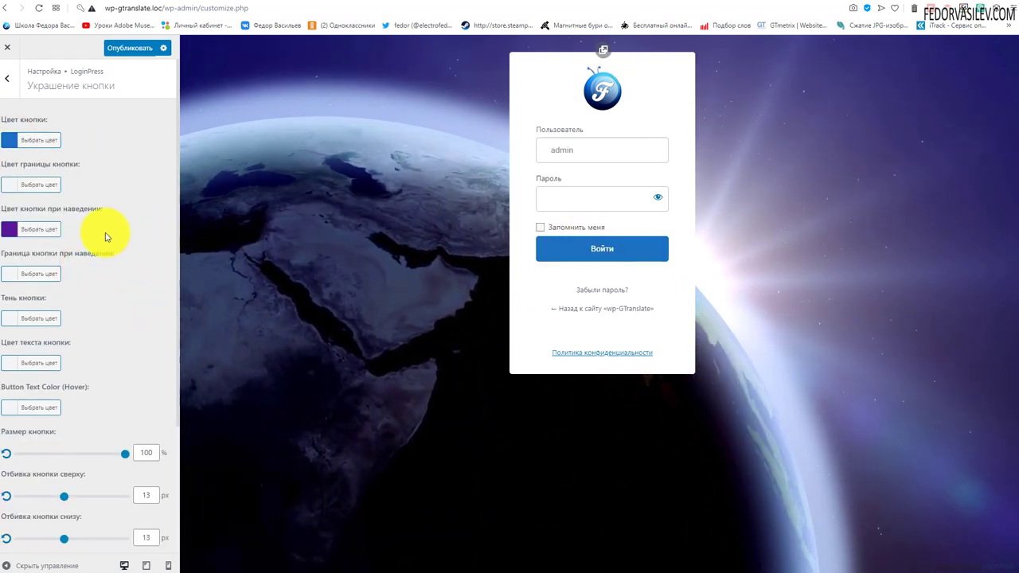
pyautogui.click(28, 229)
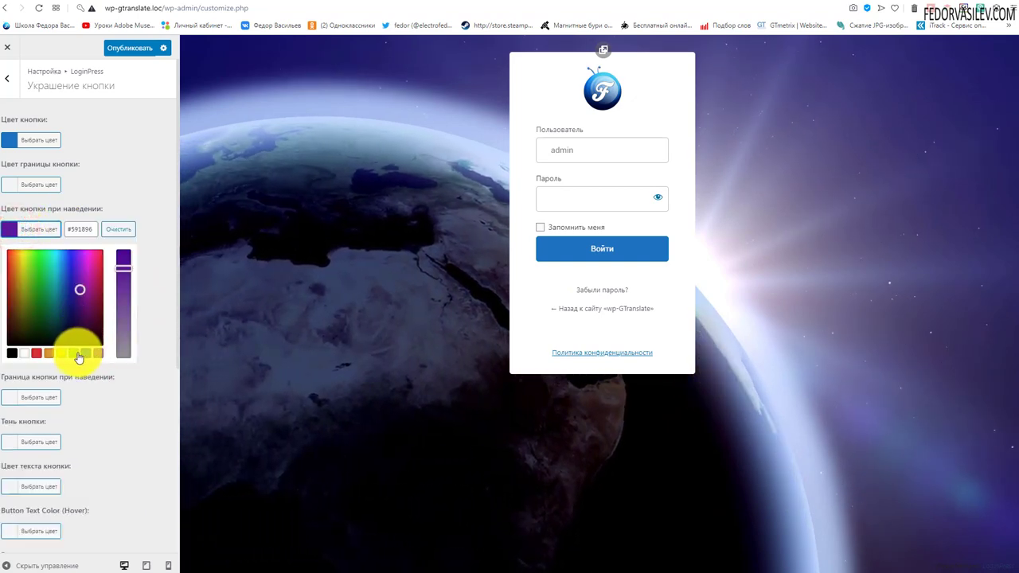
pyautogui.click(73, 353)
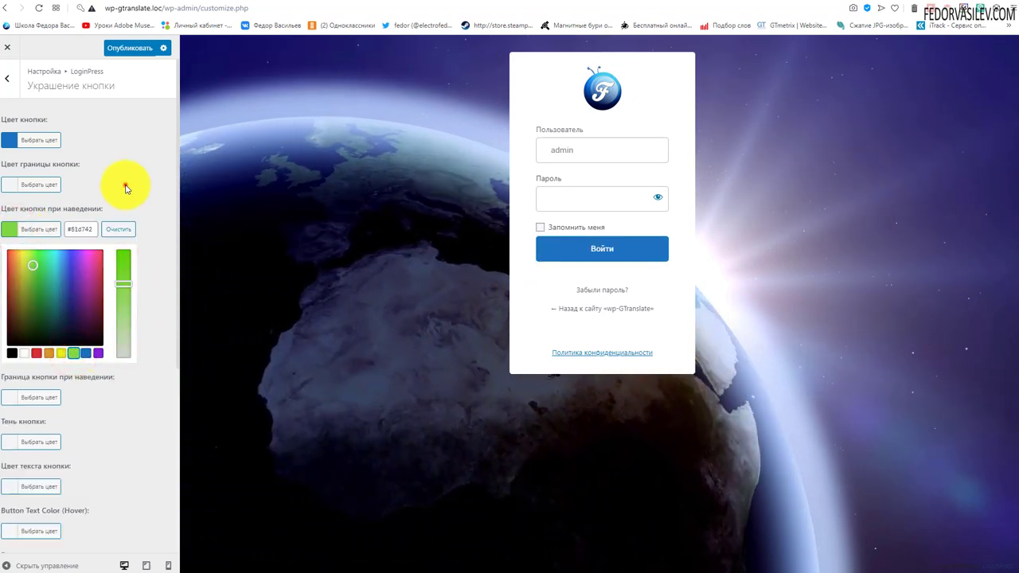
pyautogui.click(125, 184)
# - Set the login button's size to 96%, top padding to 14 px, bottom padding to 11 px, and corner radius to 42 px
pyautogui.scroll(-3, 79, 280)
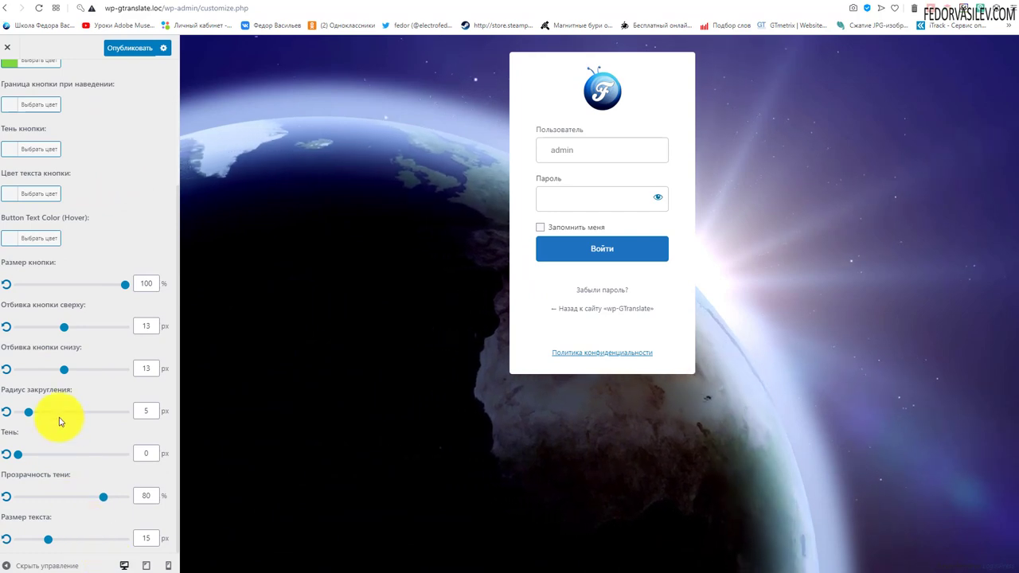
pyautogui.scroll(1, 92, 213)
pyautogui.moveTo(125, 285)
pyautogui.mouseDown()
pyautogui.moveTo(47, 289)
pyautogui.moveTo(119, 284)
pyautogui.mouseUp()
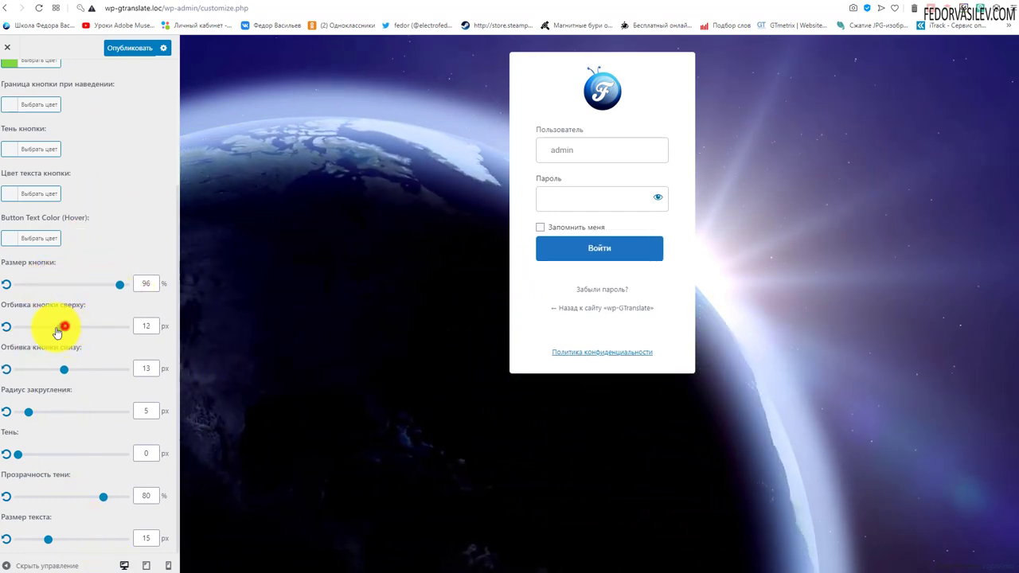
pyautogui.moveTo(67, 327)
pyautogui.mouseDown()
pyautogui.moveTo(78, 334)
pyautogui.moveTo(68, 330)
pyautogui.mouseUp()
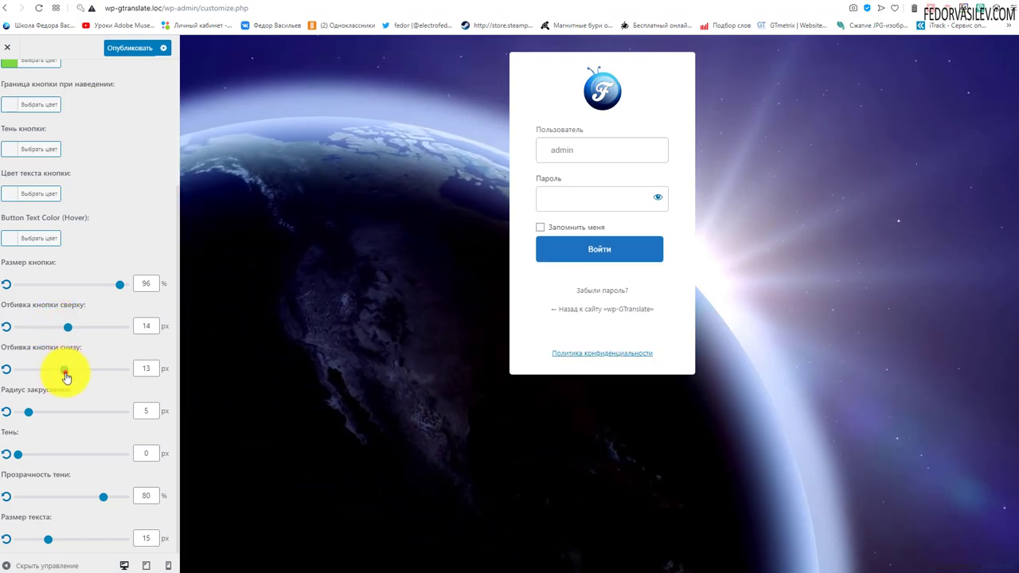
pyautogui.moveTo(51, 376); pyautogui.dragTo(56, 370)
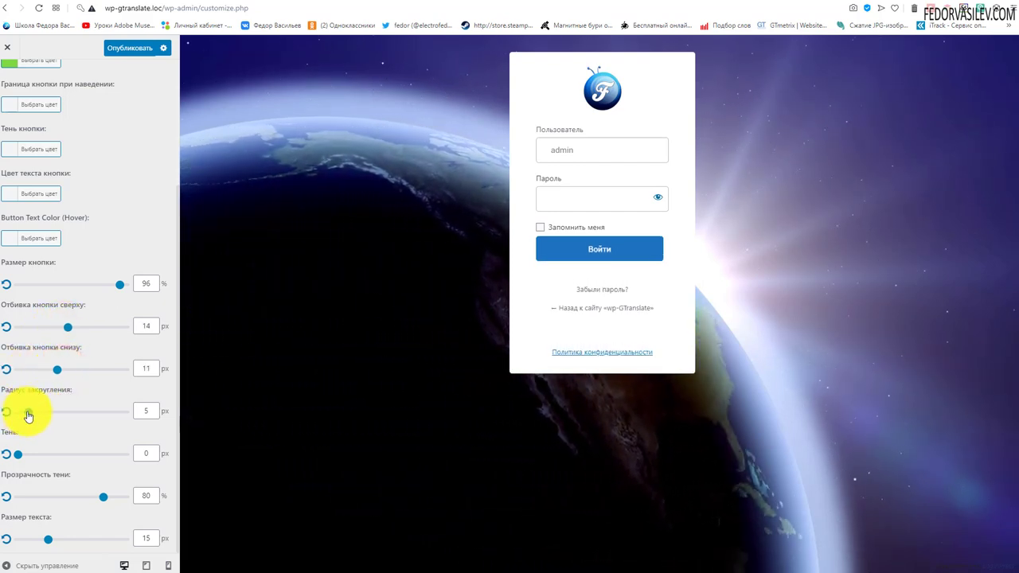
pyautogui.moveTo(28, 411); pyautogui.dragTo(51, 423)
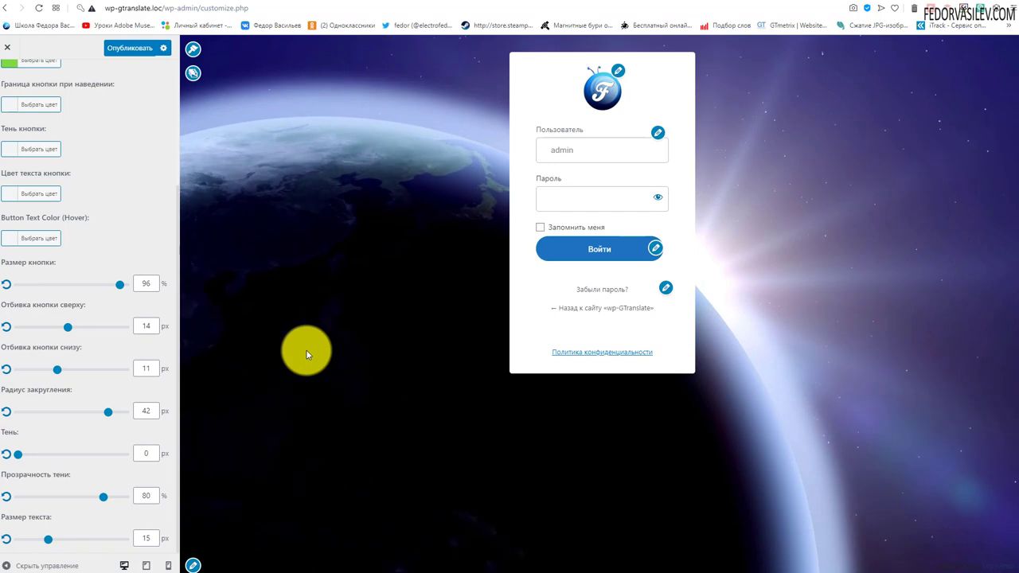
# - Publish the login page customizations and exit the customizer
pyautogui.scroll(3, 88, 199)
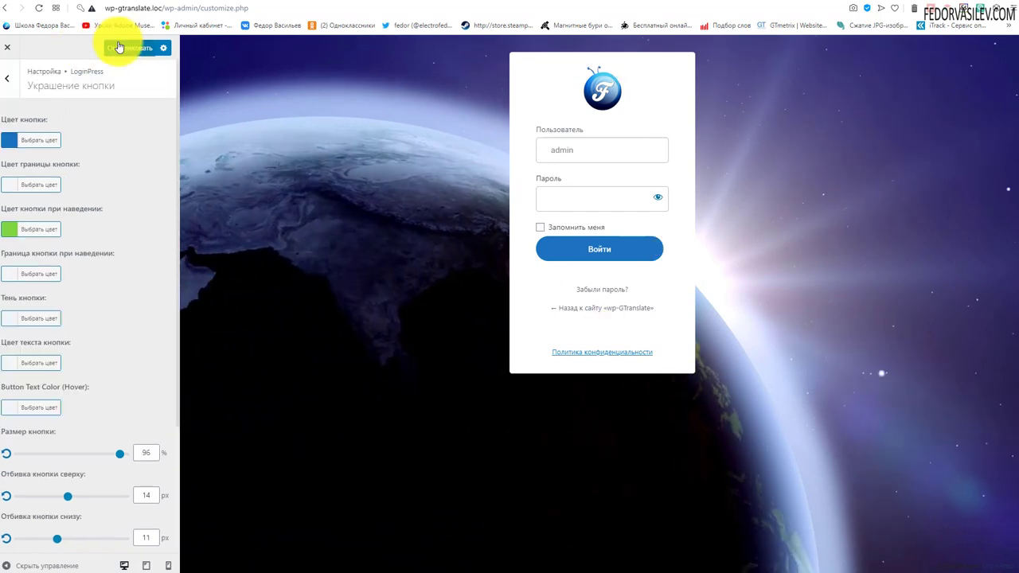
pyautogui.click(119, 47)
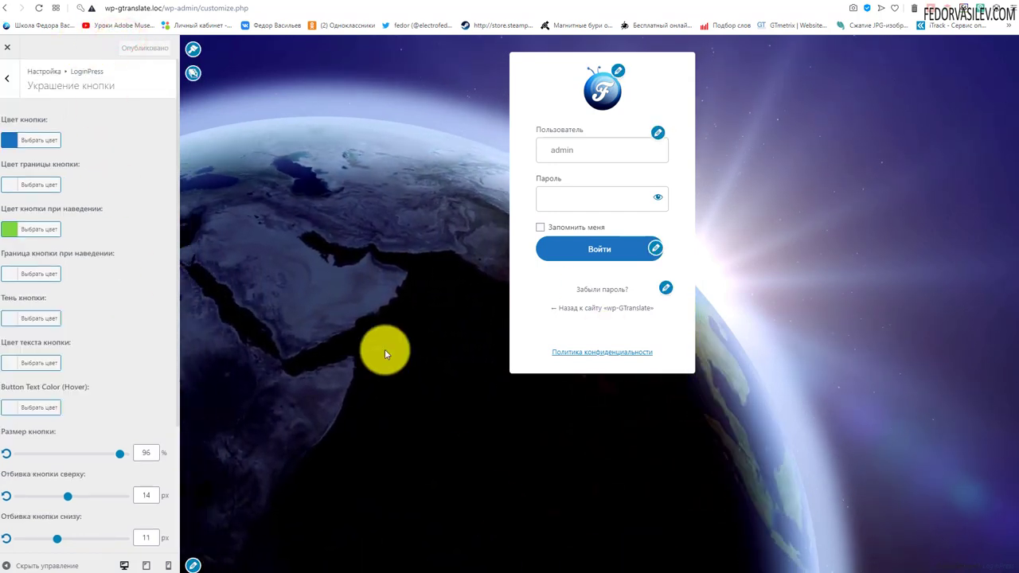
pyautogui.click(7, 78)
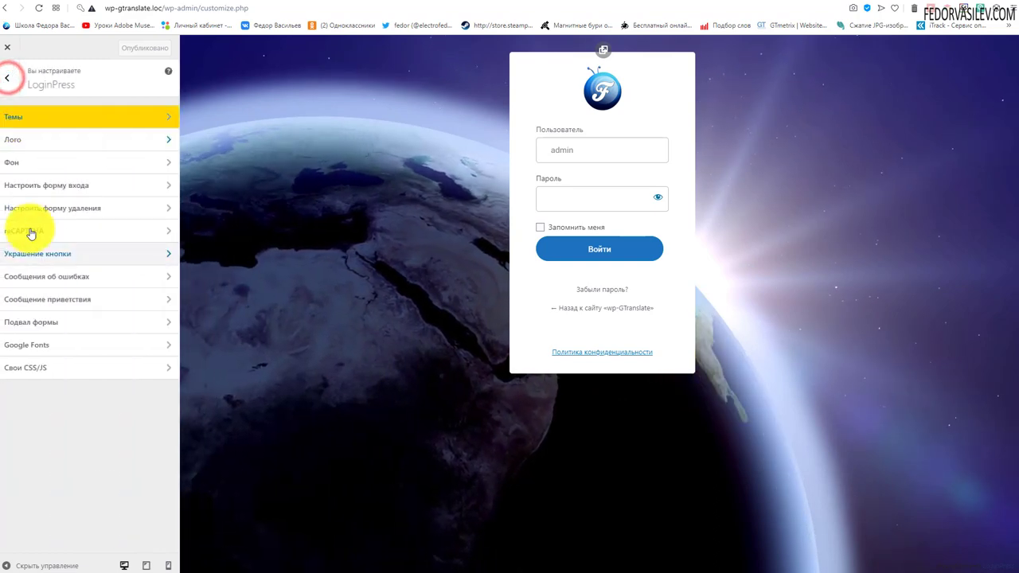
pyautogui.click(8, 73)
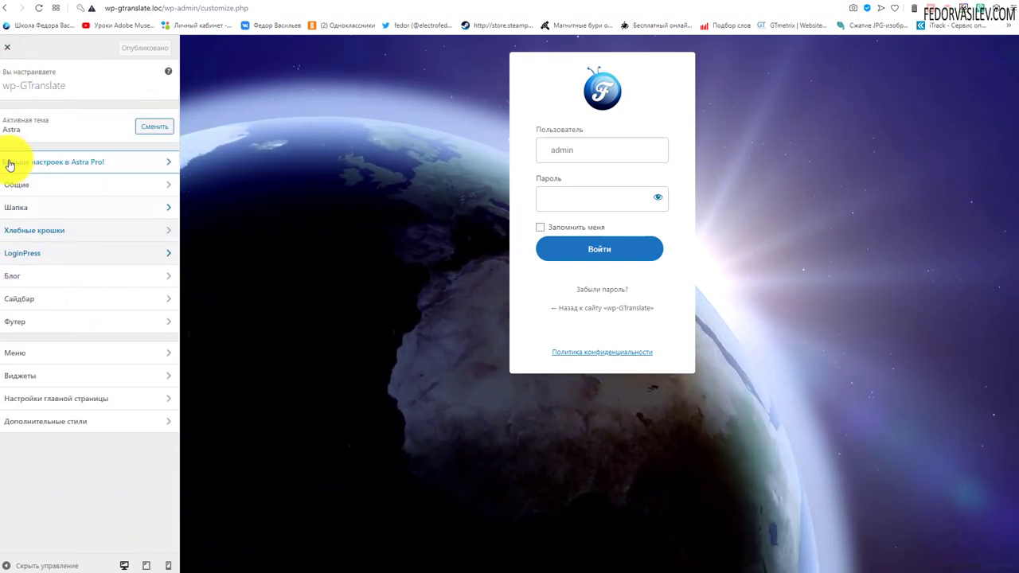
pyautogui.click(8, 47)
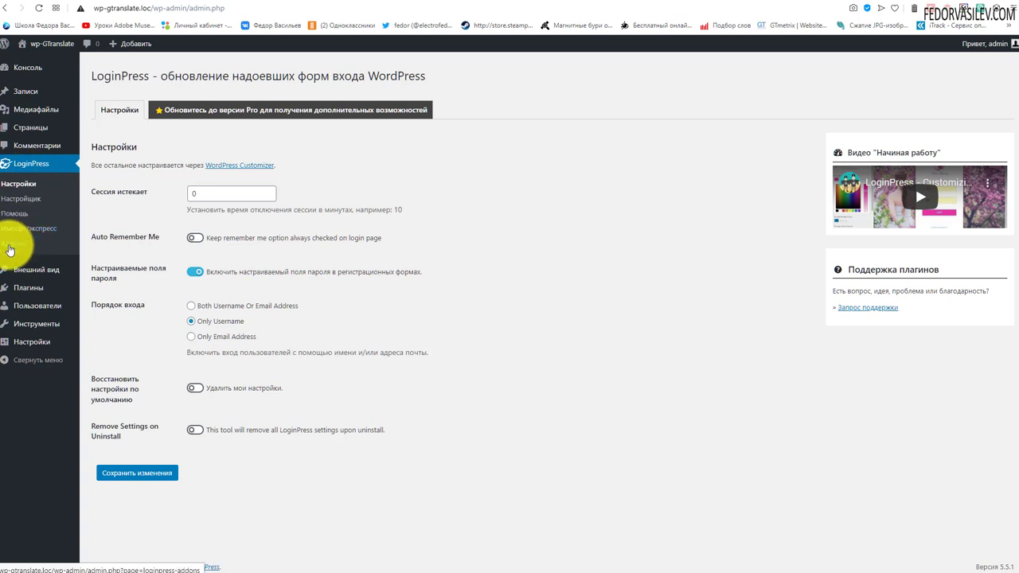
# - Open the LoginPress add-ons and enable the free Login Logout Menu add-on
pyautogui.click(9, 246)
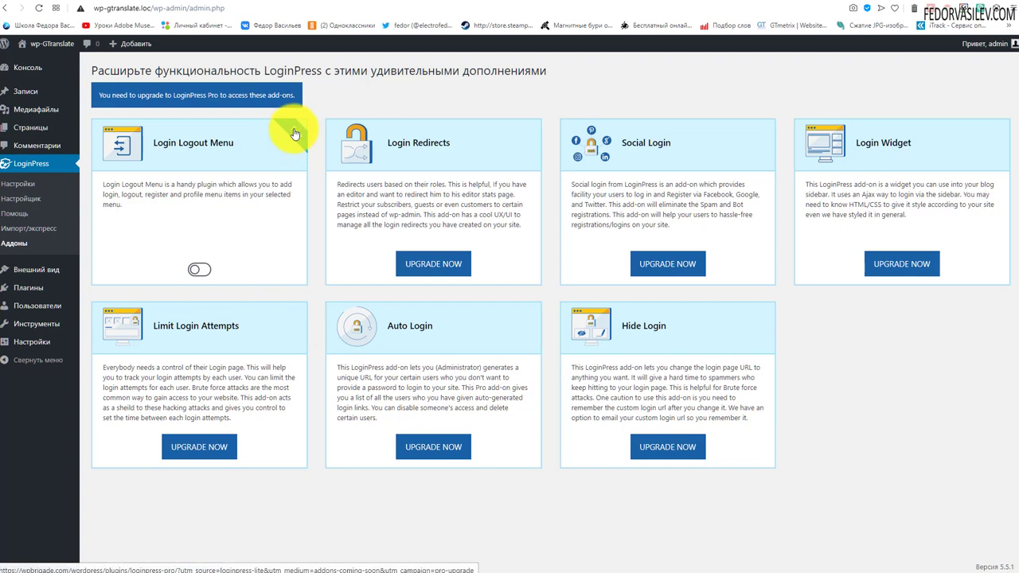
pyautogui.click(200, 270)
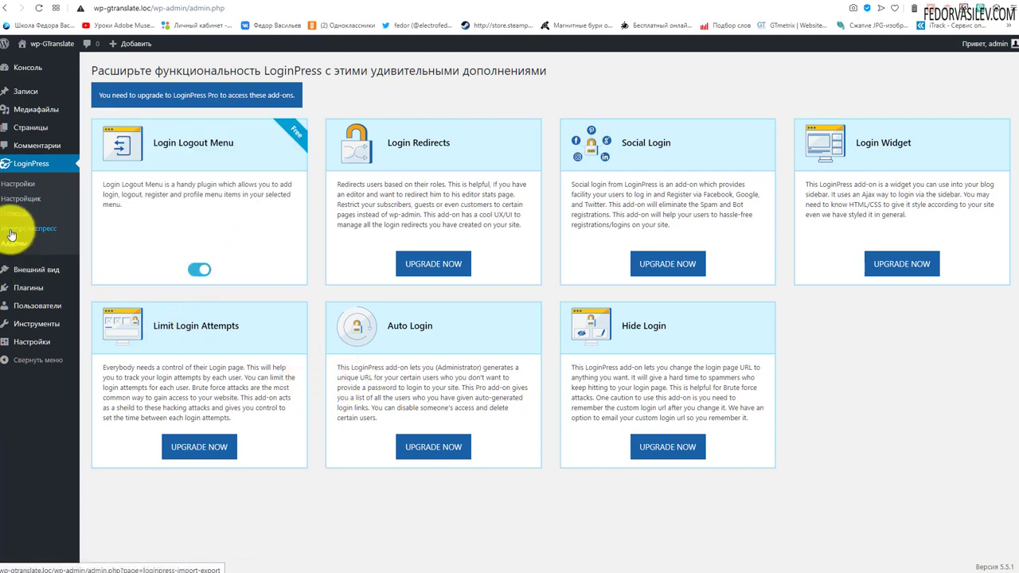
# - In the site's menu editor, add the Log In and Register items from Login Logout Menu to Main Menu
pyautogui.moveTo(11, 268)
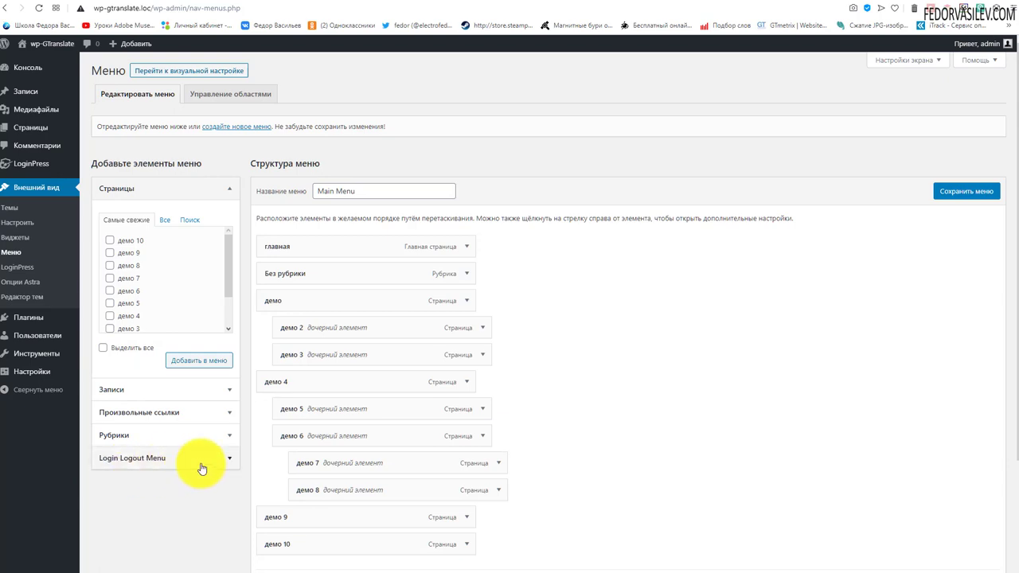
pyautogui.scroll(-3, 191, 425)
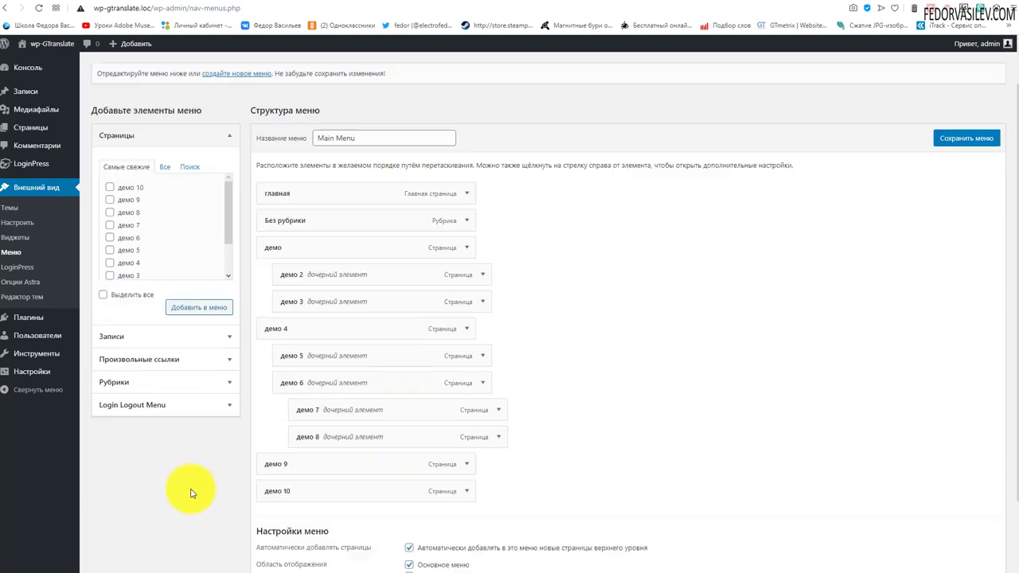
pyautogui.scroll(2, 177, 405)
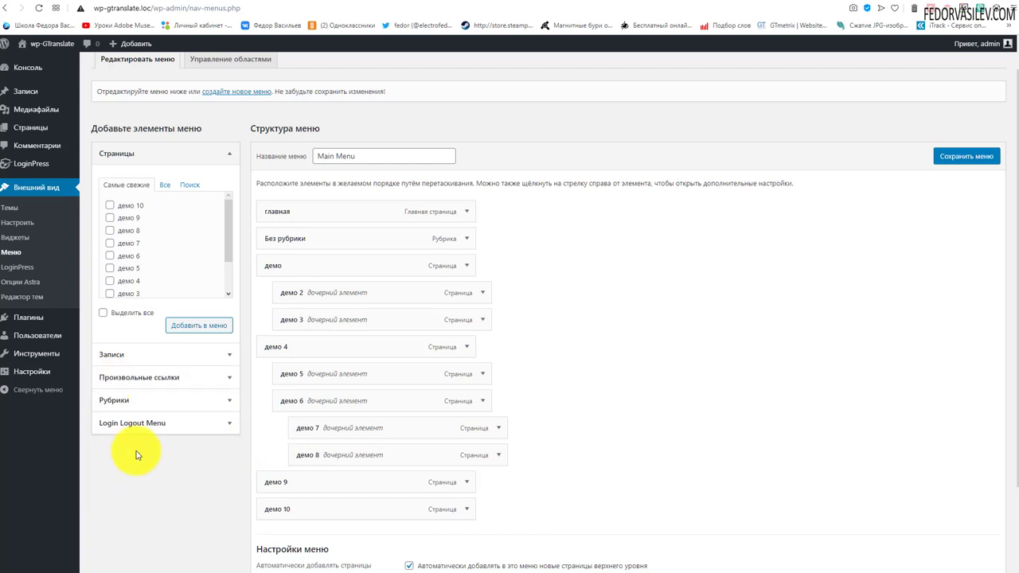
pyautogui.click(160, 154)
pyautogui.click(229, 246)
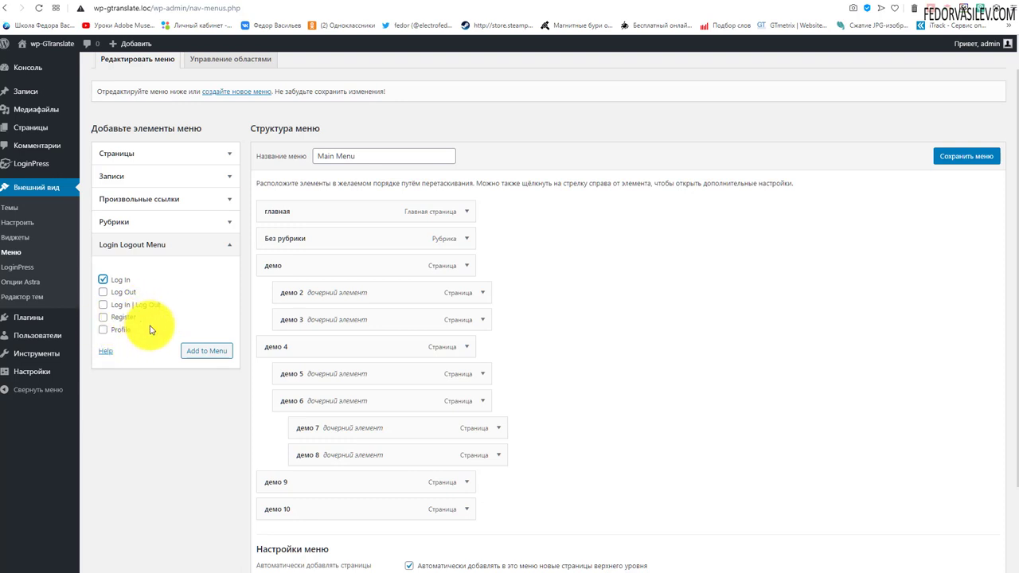
pyautogui.click(103, 317)
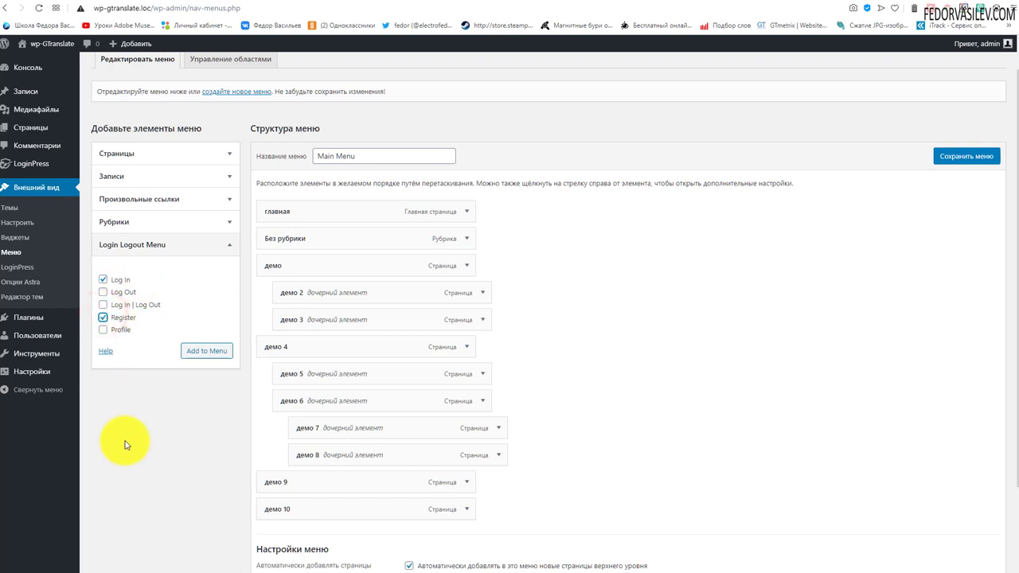
pyautogui.click(208, 353)
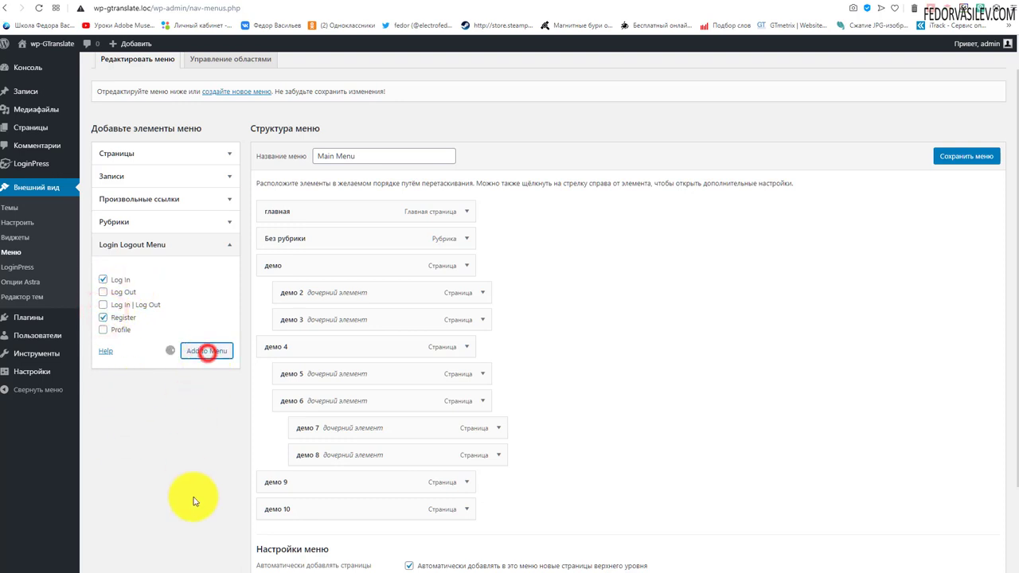
# - Change the link text of the new Log In menu item to "Вход"
pyautogui.scroll(-2, 183, 414)
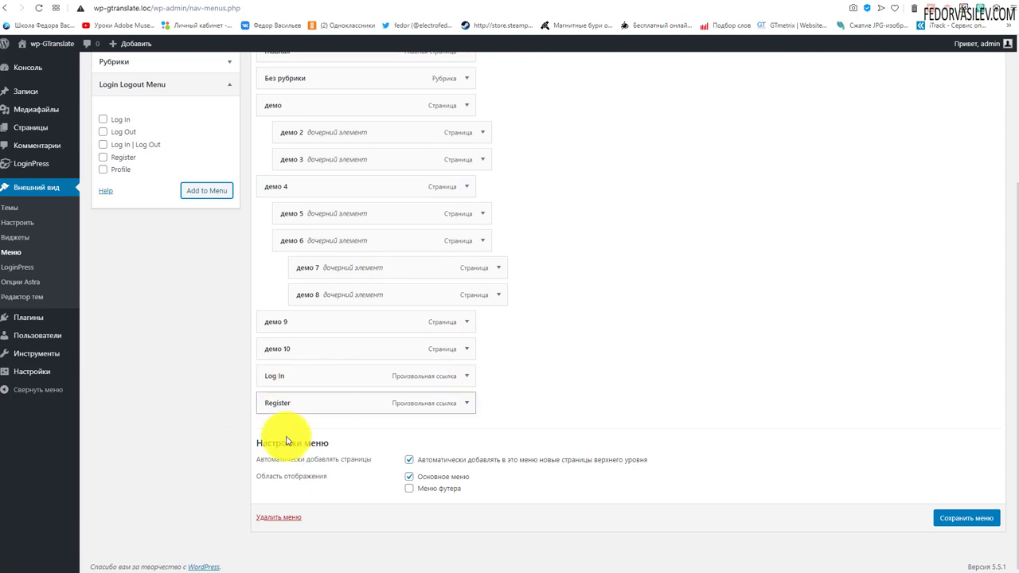
pyautogui.click(466, 375)
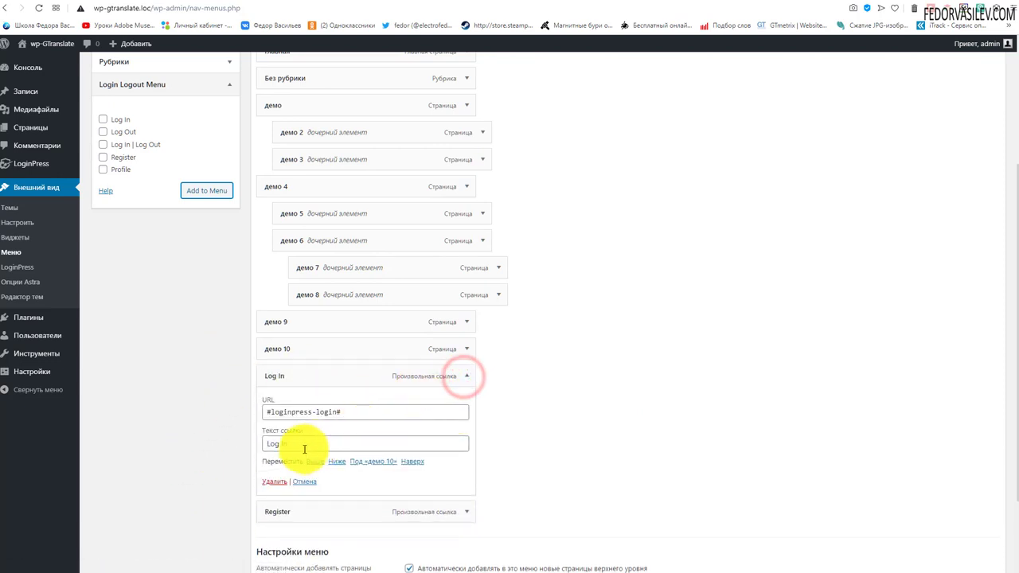
pyautogui.moveTo(302, 441); pyautogui.dragTo(221, 454)
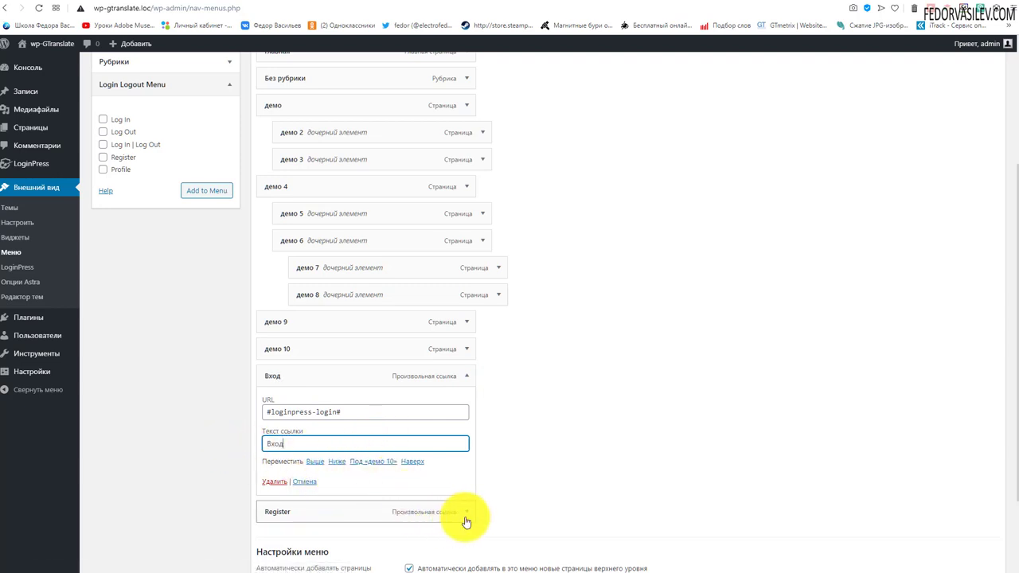
pyautogui.click(466, 374)
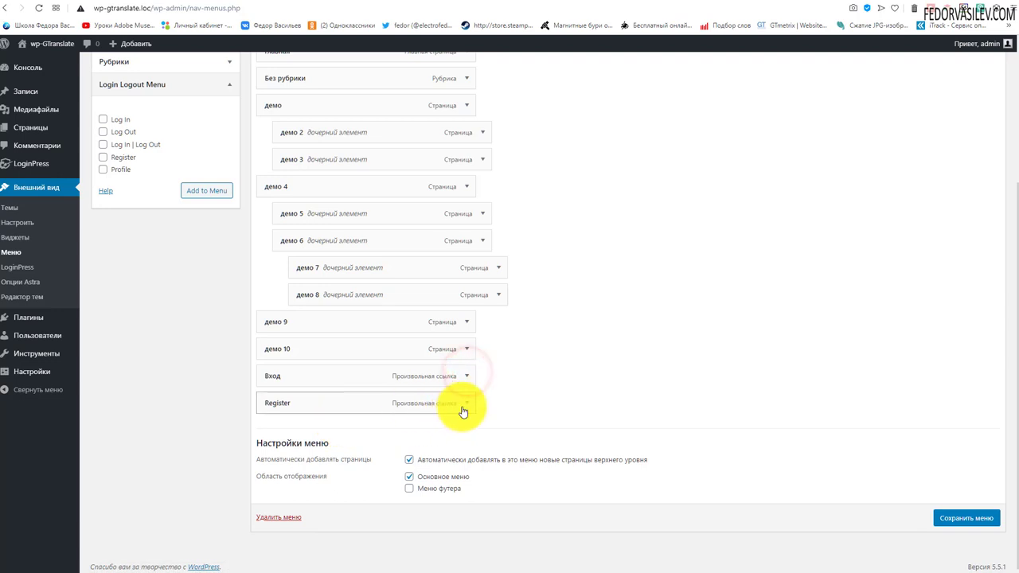
pyautogui.click(466, 405)
pyautogui.click(301, 471)
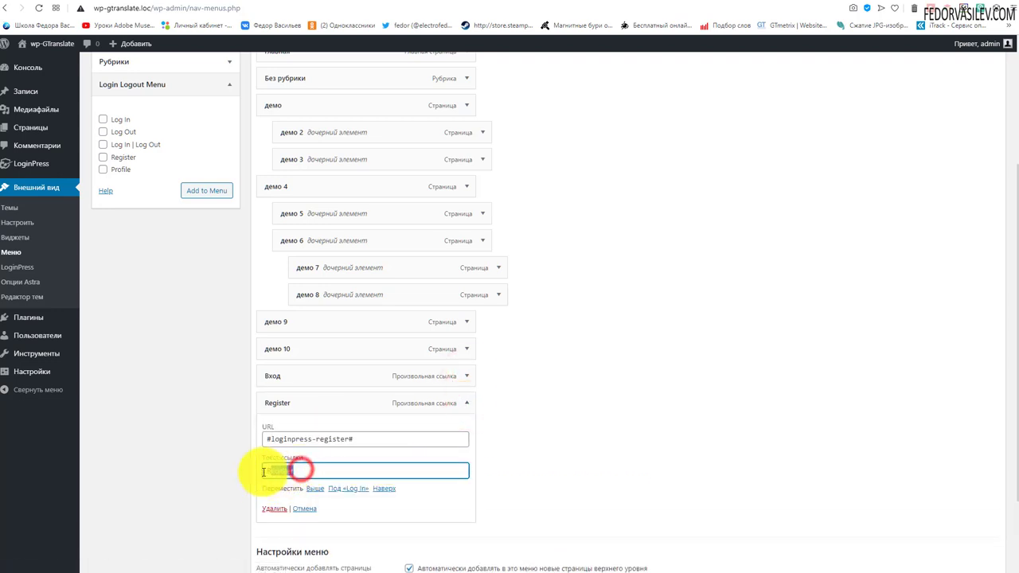
pyautogui.click(466, 403)
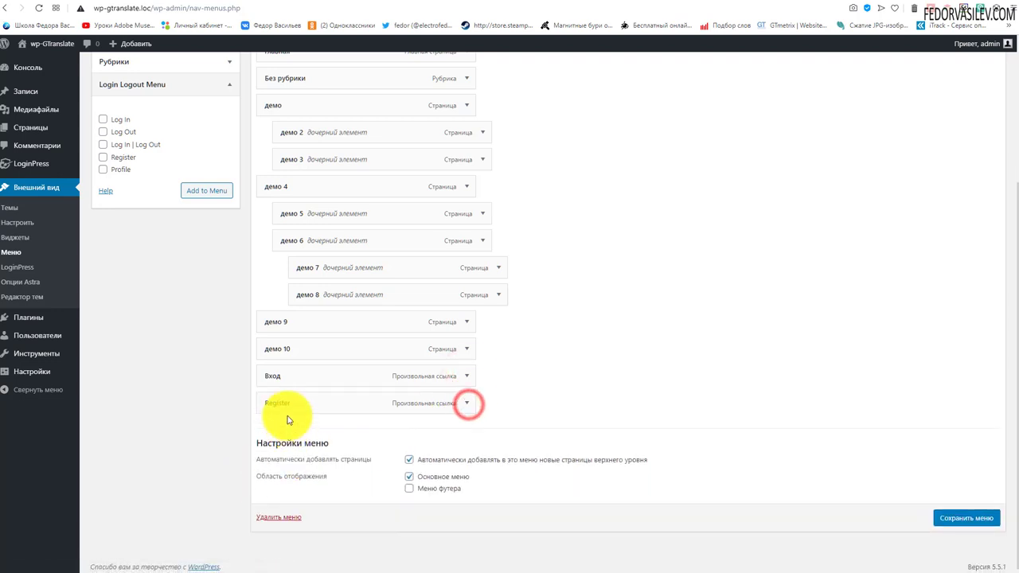
# - Nest the Register item under Вход as a child item and save the menu
pyautogui.moveTo(273, 404); pyautogui.dragTo(288, 430)
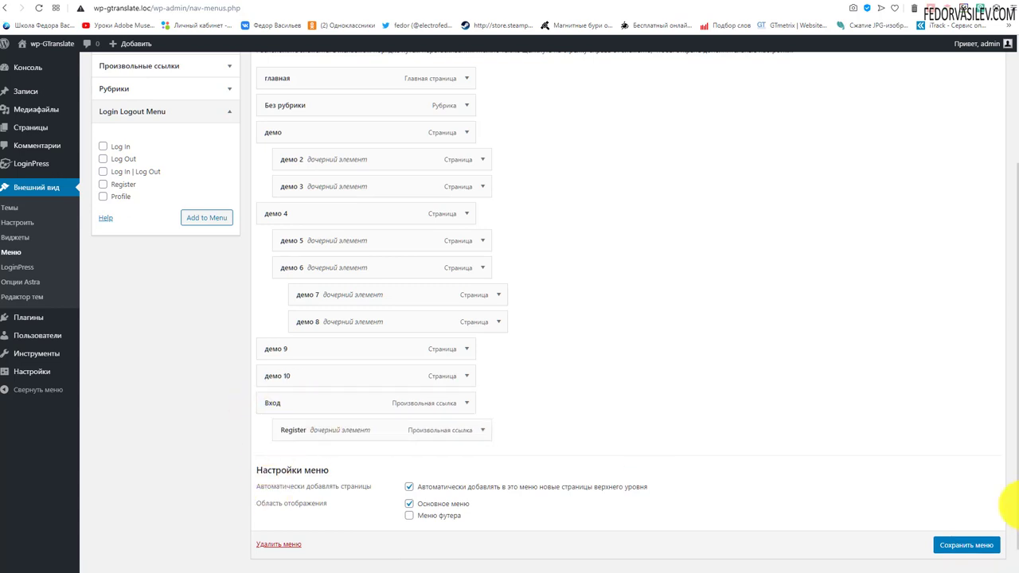
pyautogui.click(950, 547)
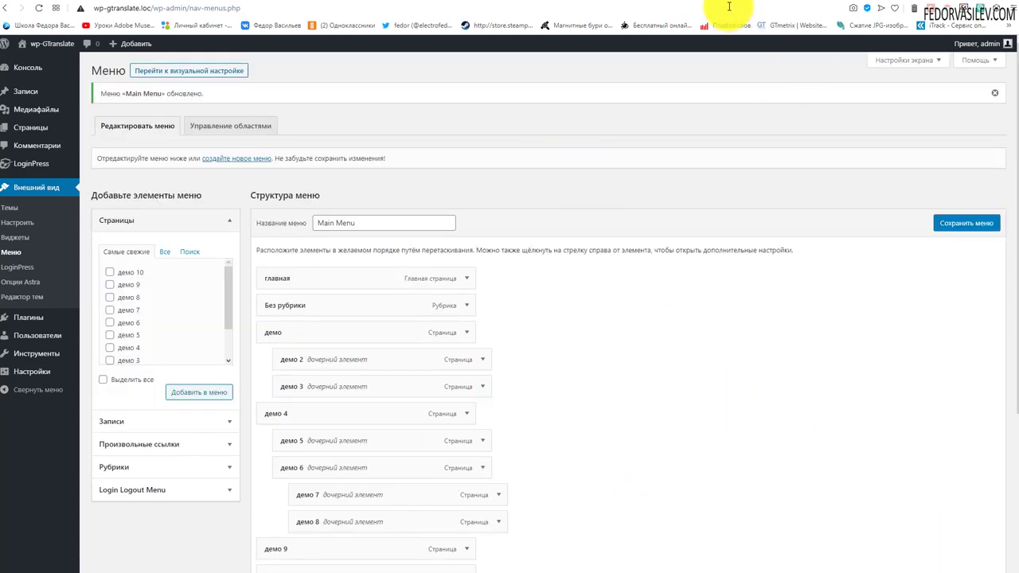
# - Switch to the public site, log out of the admin account, and open the wp-gtranslate.loc home page as a visitor
pyautogui.click(703, 2)
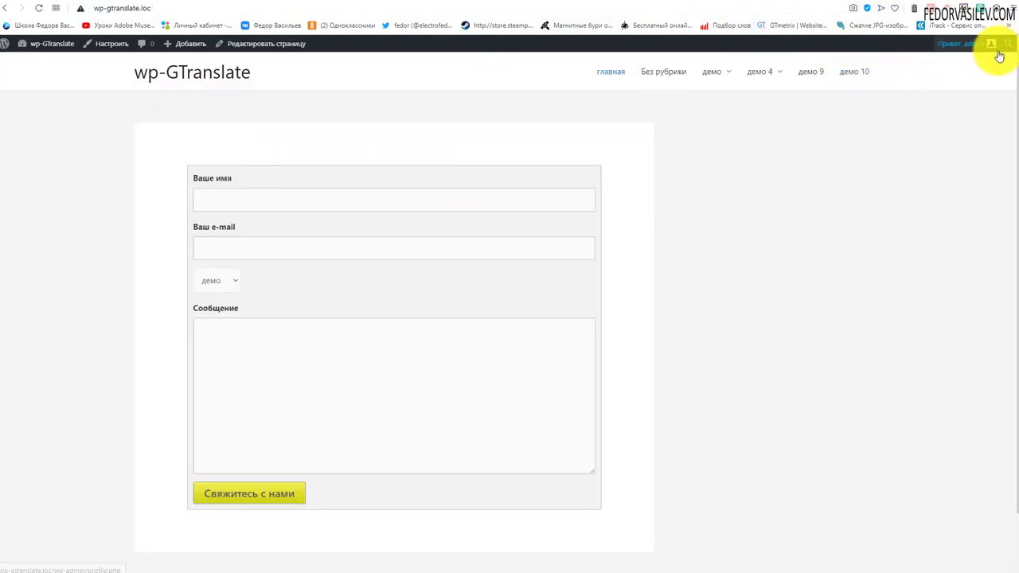
pyautogui.moveTo(994, 44)
pyautogui.click(921, 96)
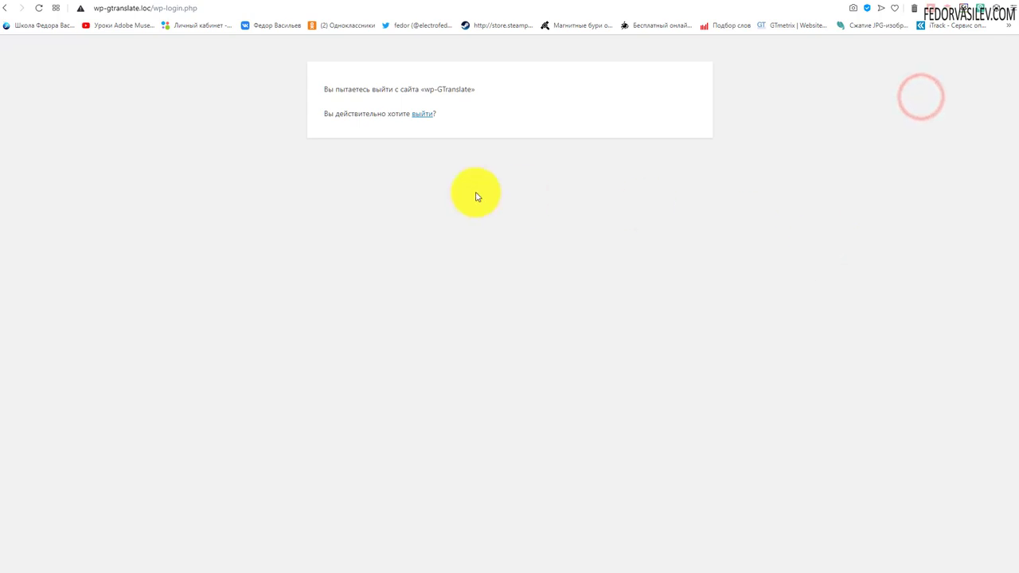
pyautogui.click(420, 116)
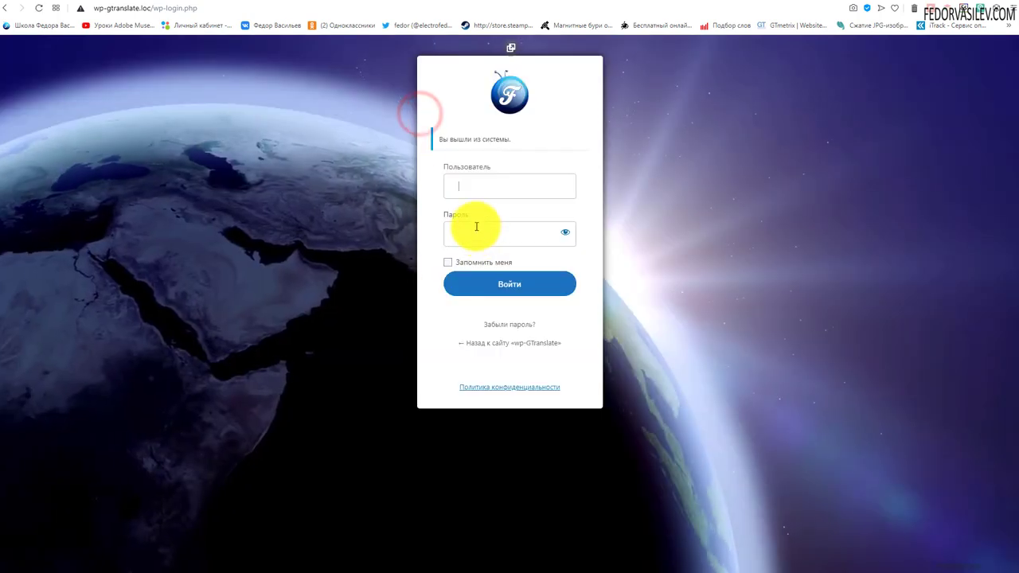
pyautogui.moveTo(209, 8); pyautogui.dragTo(164, 8)
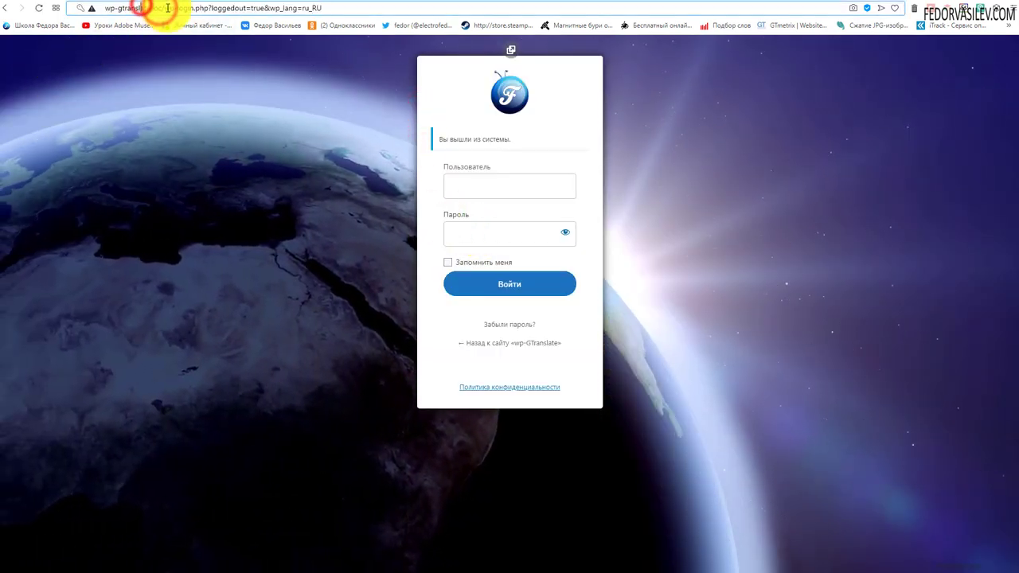
pyautogui.press('BackSpace')
pyautogui.press('Return')
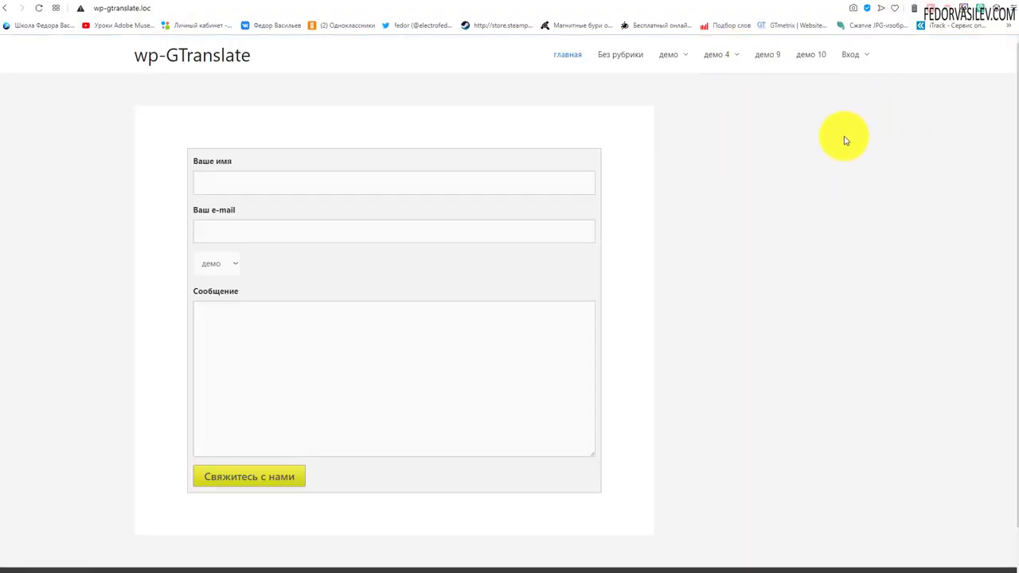
# - Test the Вход and Register links in the site menu and read the message shown on the registration page
pyautogui.moveTo(856, 56)
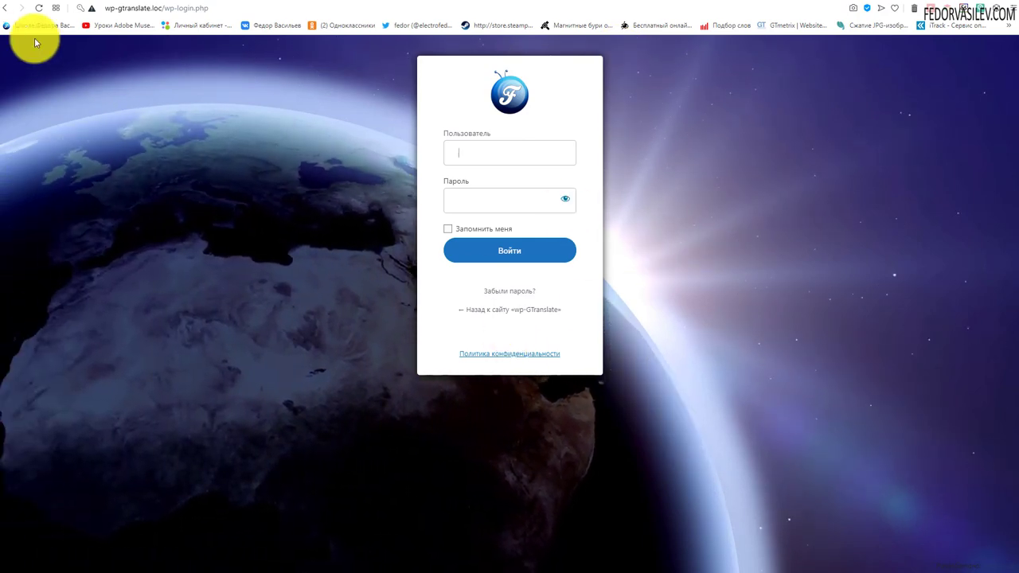
pyautogui.click(4, 9)
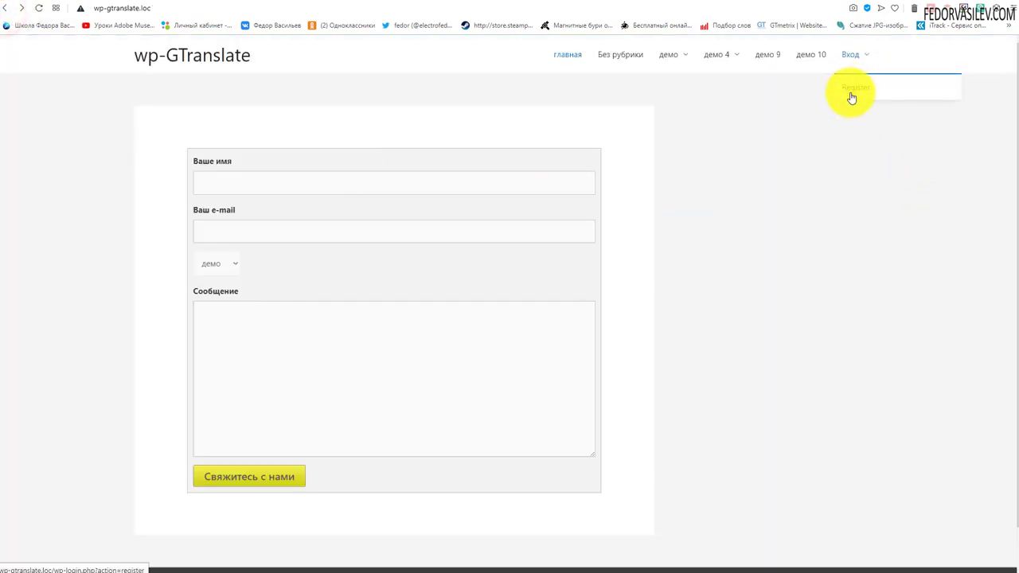
pyautogui.click(853, 85)
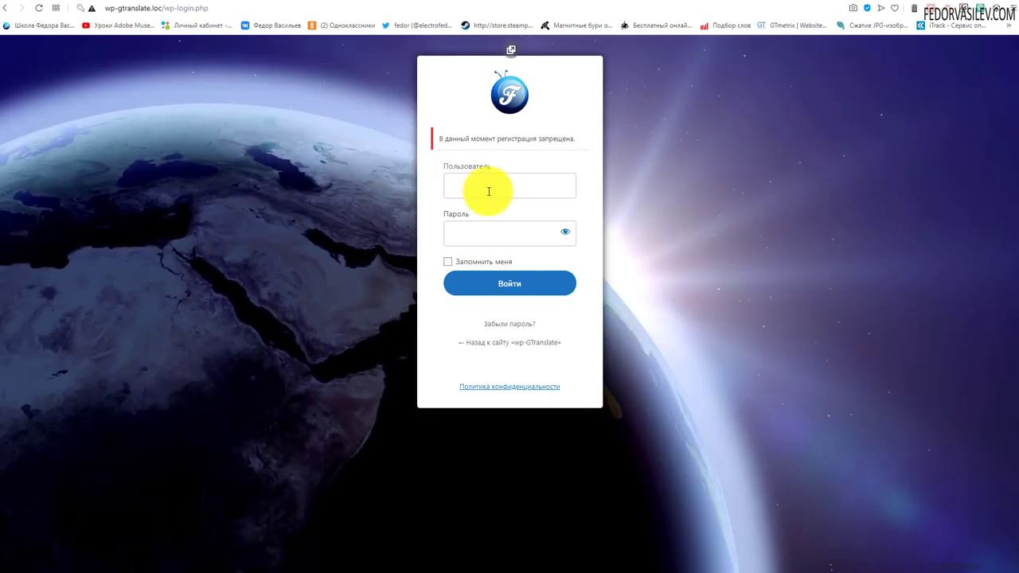
pyautogui.moveTo(470, 138); pyautogui.dragTo(577, 150)
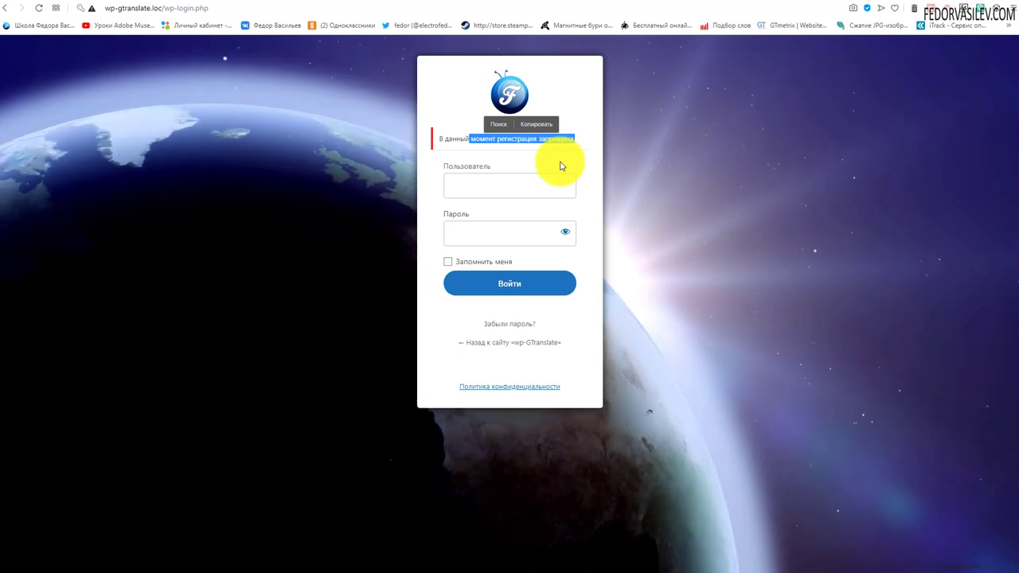
pyautogui.click(560, 163)
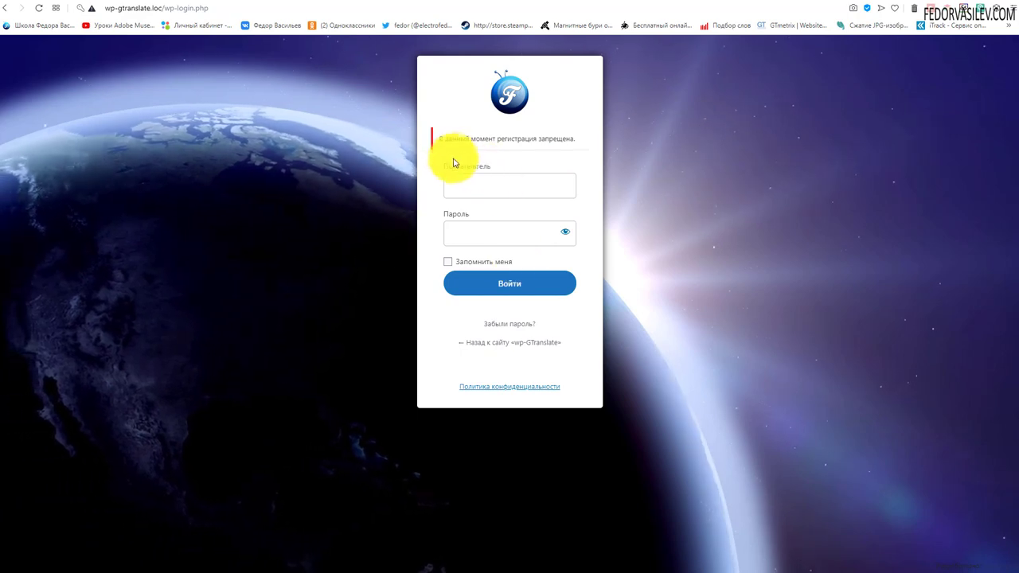
pyautogui.moveTo(438, 138); pyautogui.dragTo(575, 142)
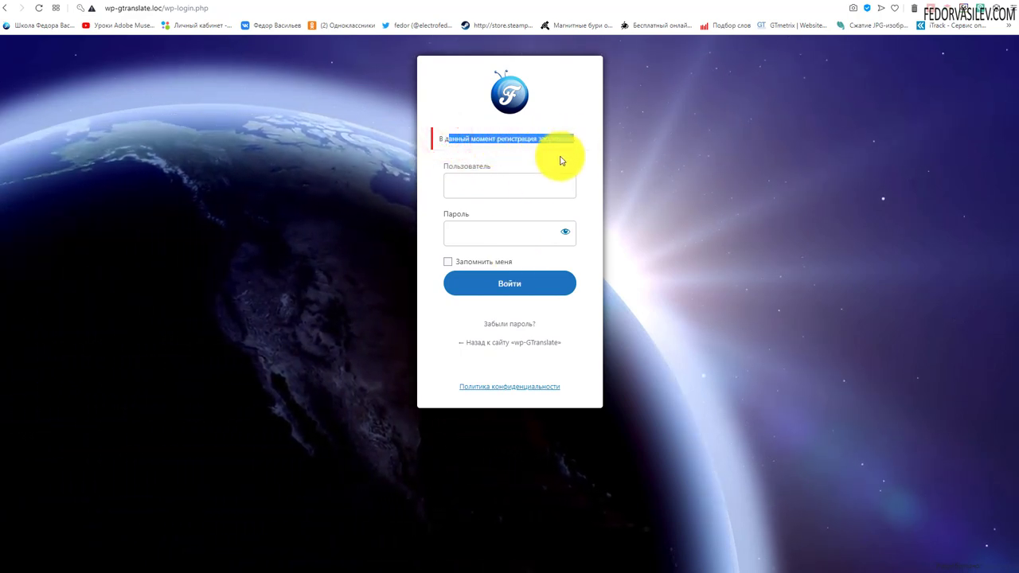
pyautogui.click(542, 166)
pyautogui.moveTo(439, 139); pyautogui.dragTo(614, 151)
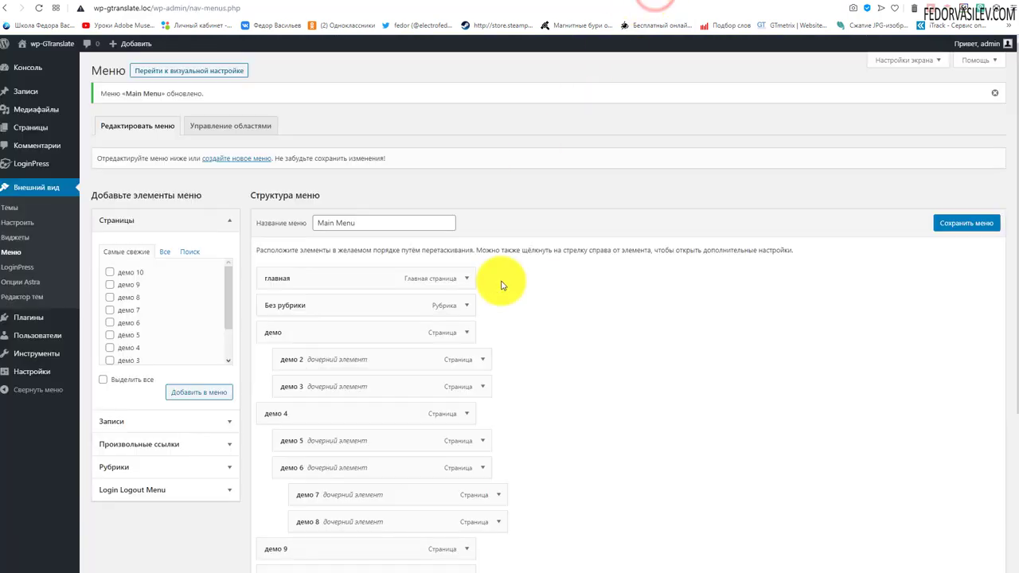
pyautogui.scroll(-2, 502, 285)
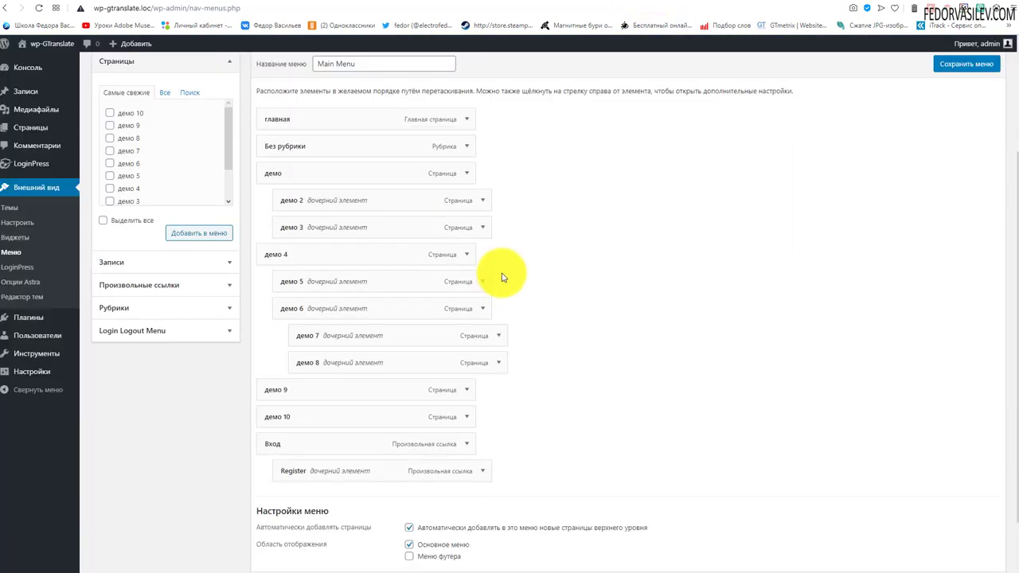
pyautogui.scroll(-1, 501, 277)
pyautogui.scroll(4, 501, 209)
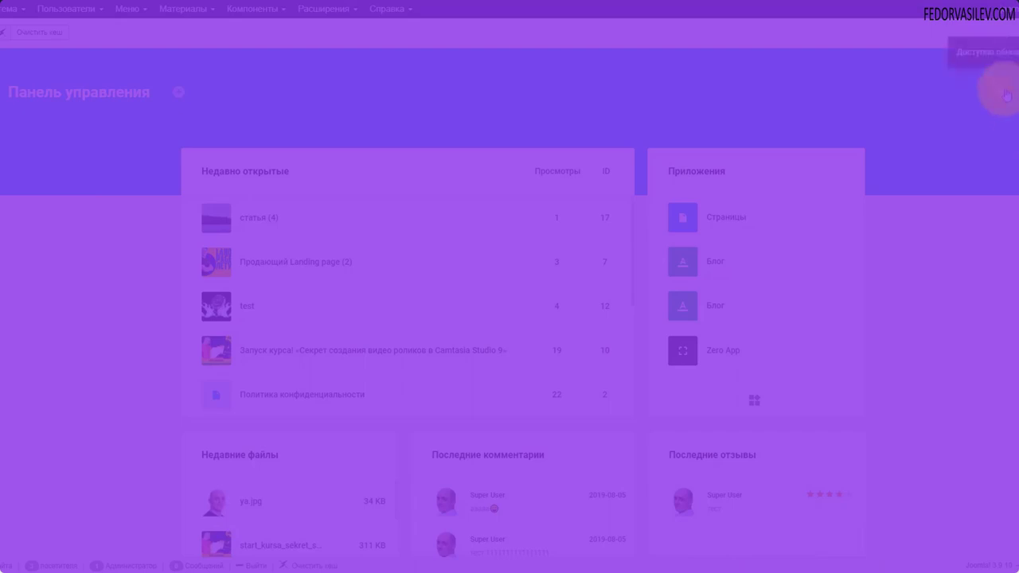
pyautogui.click(1008, 97)
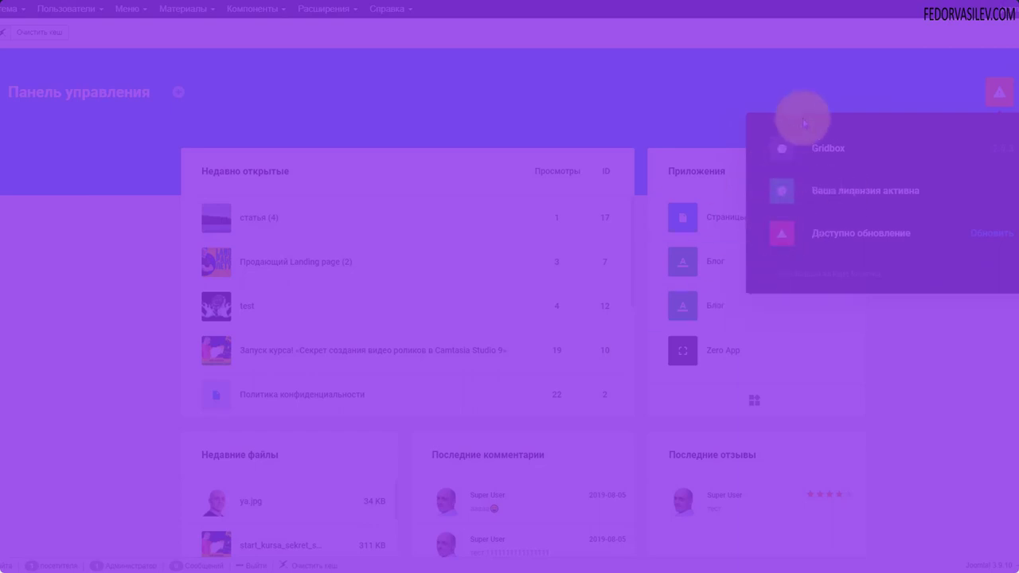
pyautogui.click(842, 197)
pyautogui.click(682, 350)
pyautogui.click(18, 191)
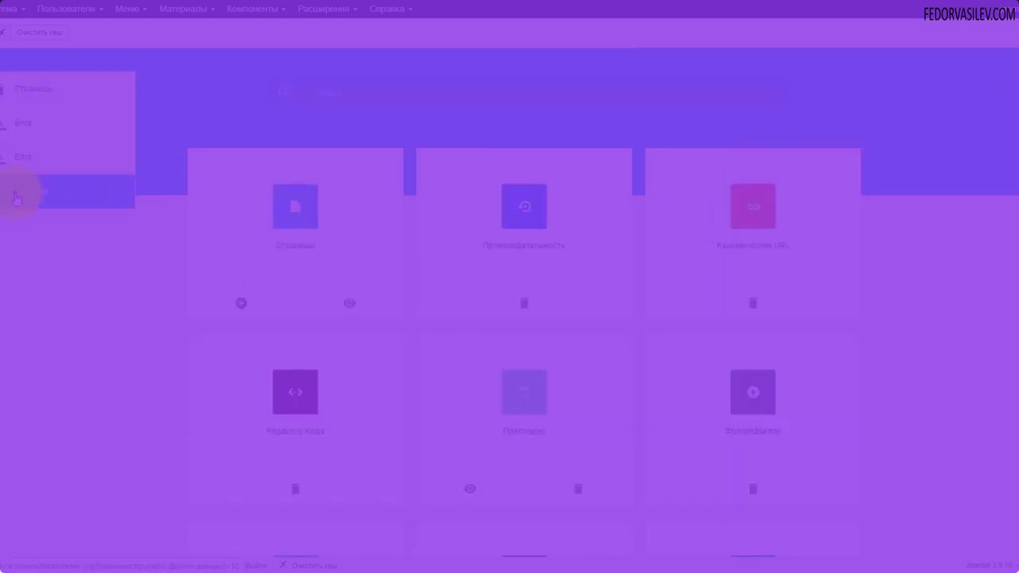
pyautogui.click(91, 300)
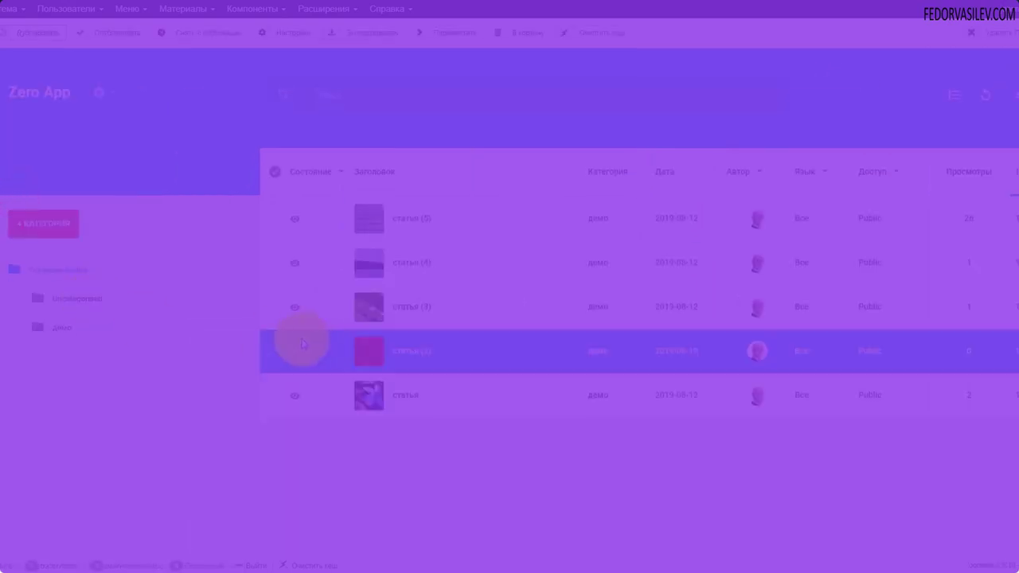
pyautogui.click(99, 93)
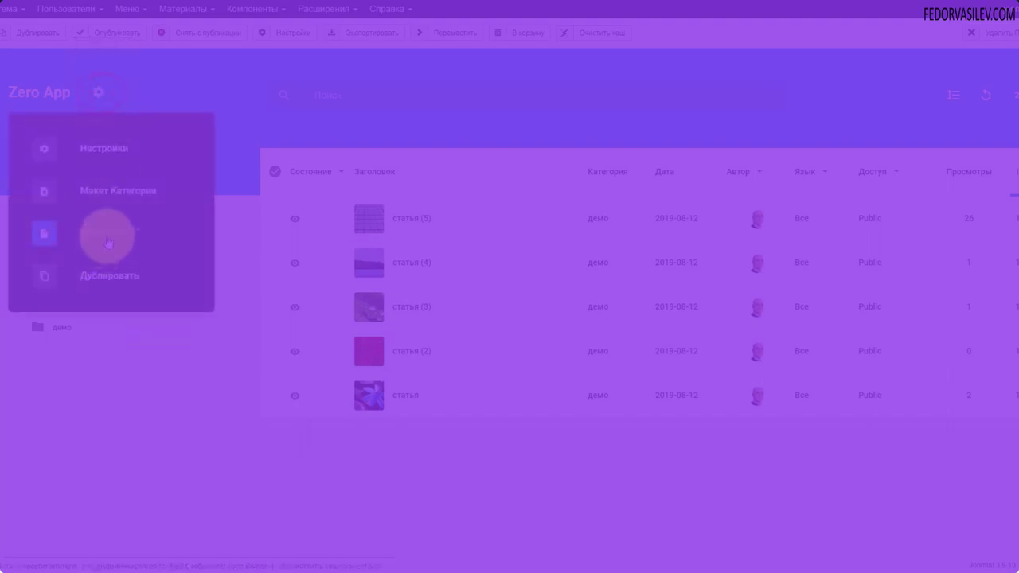